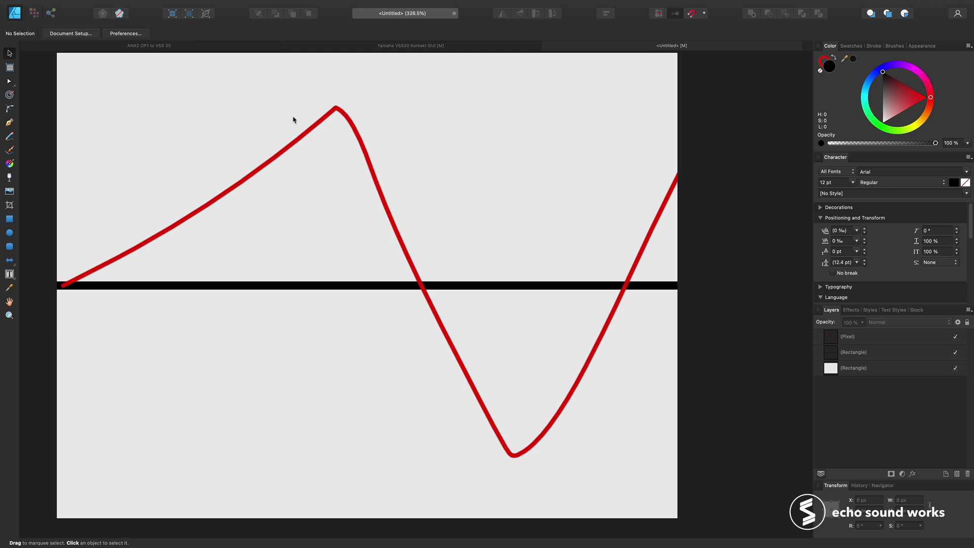
Erase the tip of the red waveform's upper peak on the pixel layer, cutting the curve off flat.
scroll(292, 119, down, 1)
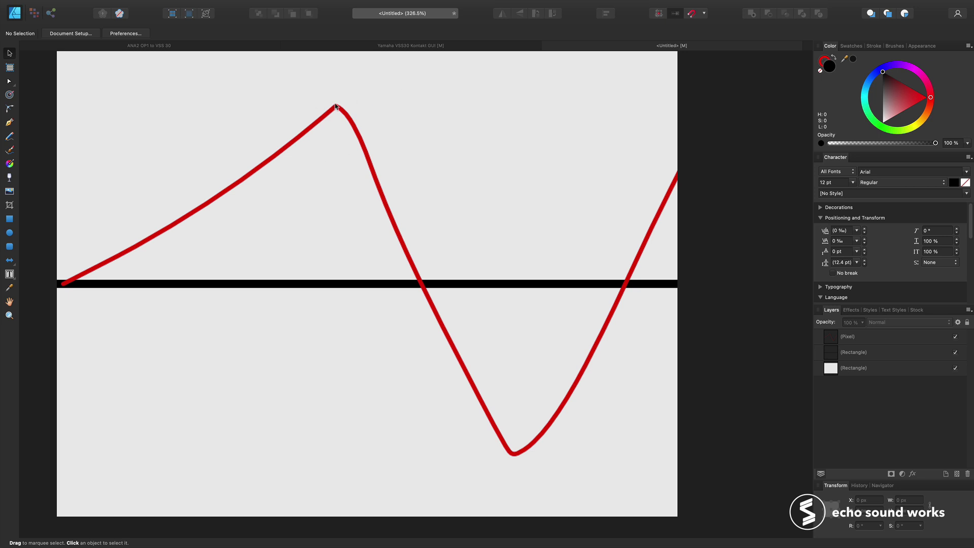
click(34, 13)
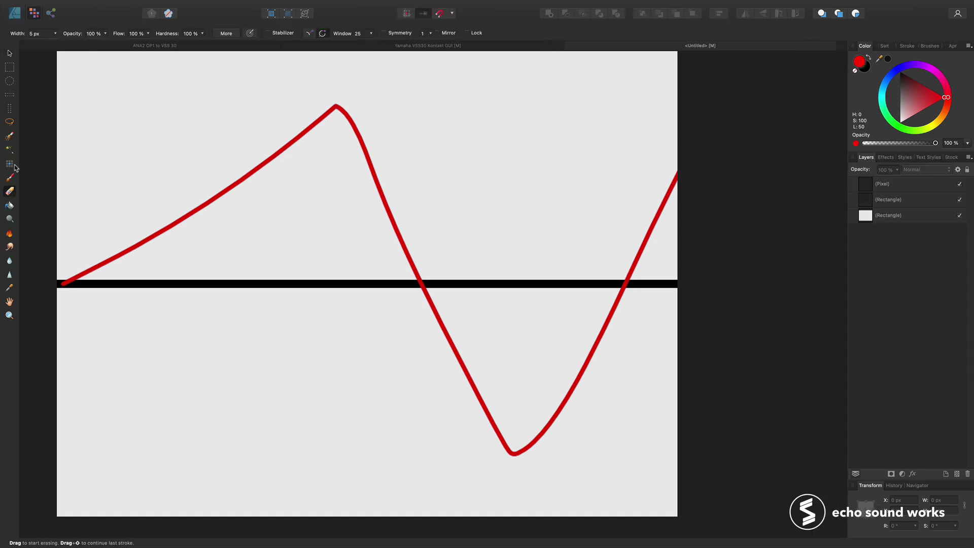
scroll(282, 93, up, 5)
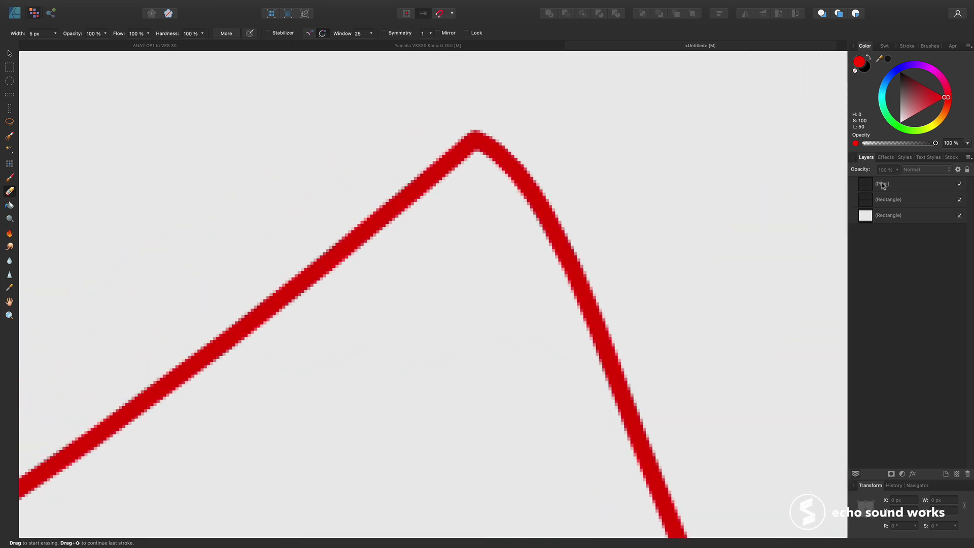
click(882, 186)
drag(441, 138, 499, 138)
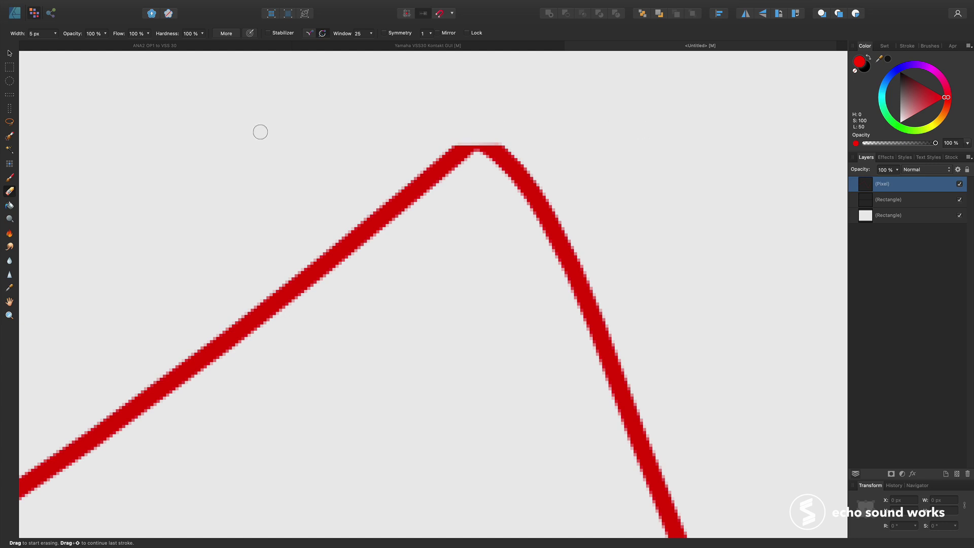
scroll(444, 143, down, 3)
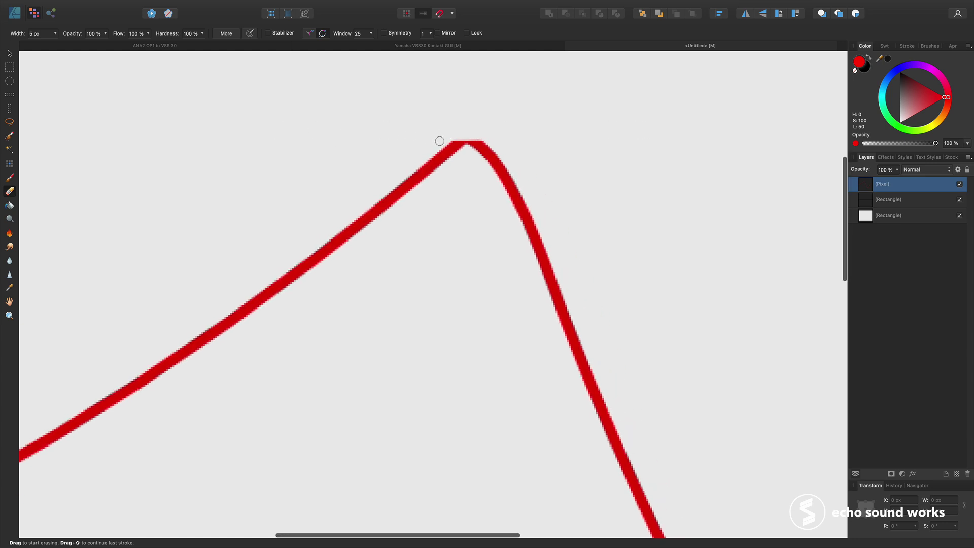
mouse_move(541, 139)
mouse_down()
mouse_move(604, 156)
mouse_move(583, 139)
mouse_up()
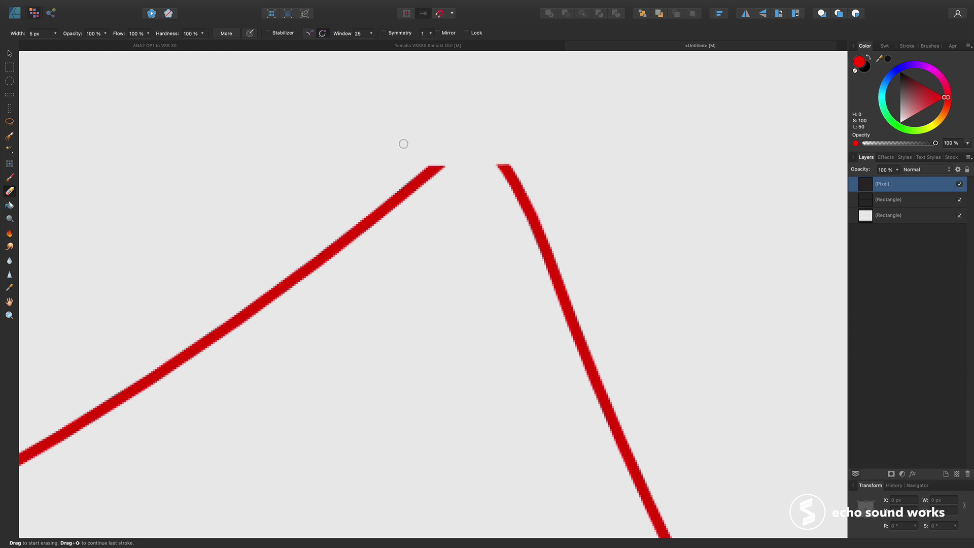
scroll(428, 153, down, 4)
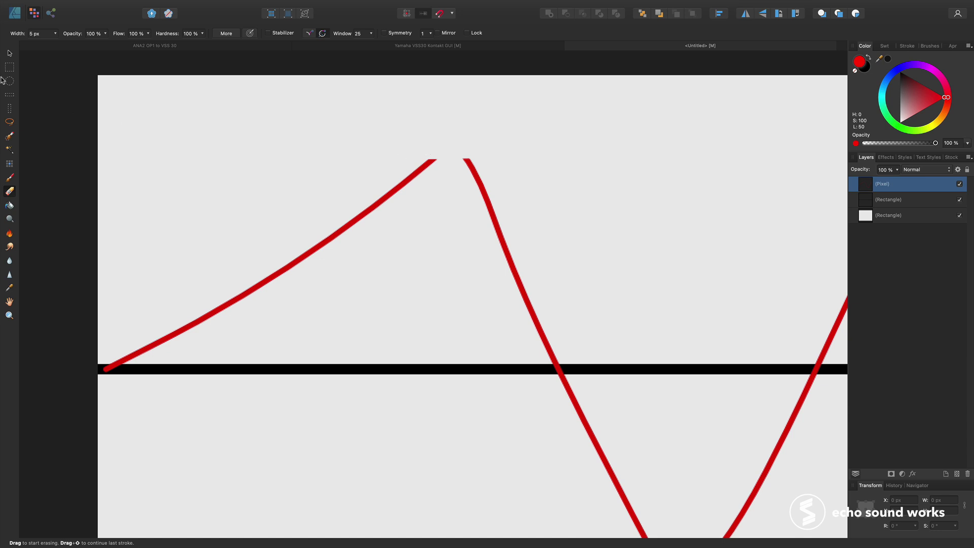
Paint a nearly horizontal 3 px red vector brush stroke across the gap to join the two ends of the cut peak.
click(15, 12)
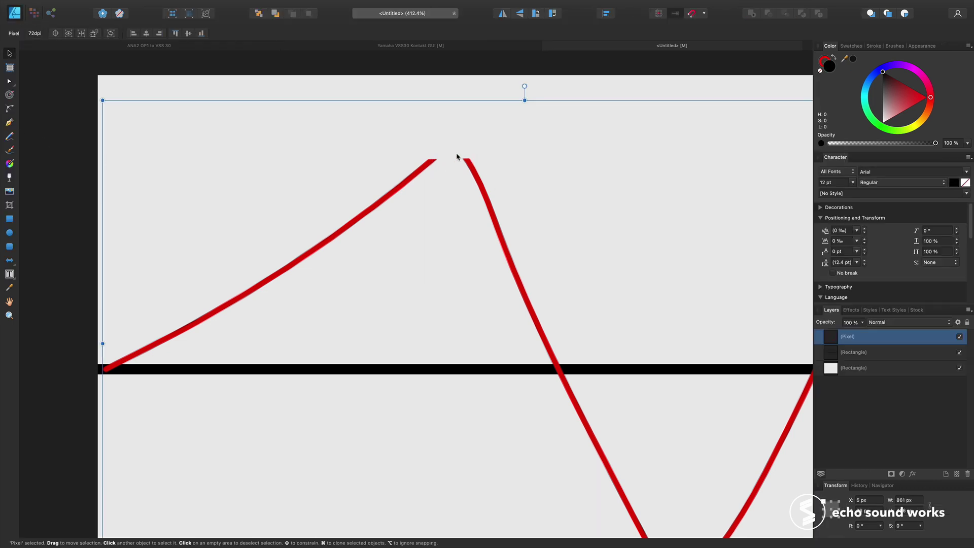
click(10, 150)
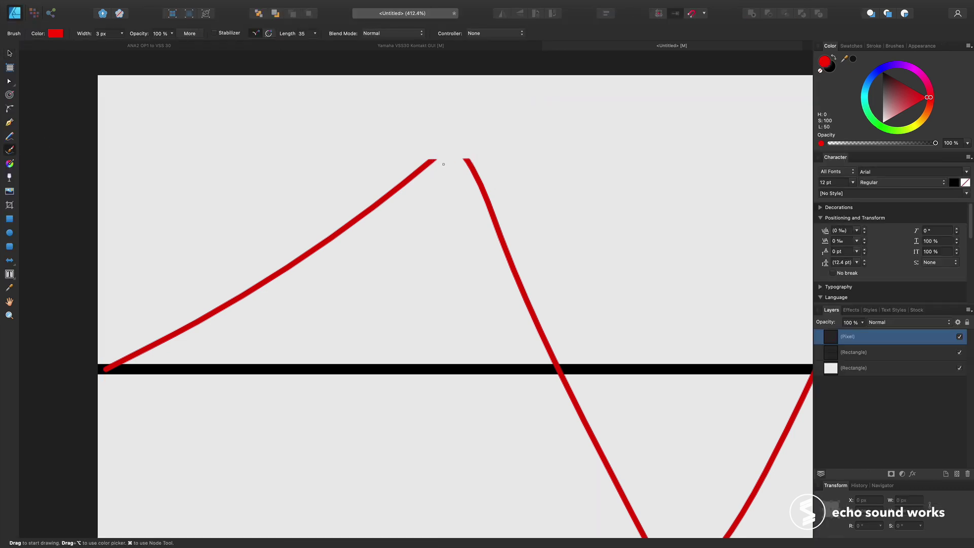
scroll(443, 163, up, 5)
drag(412, 153, 502, 151)
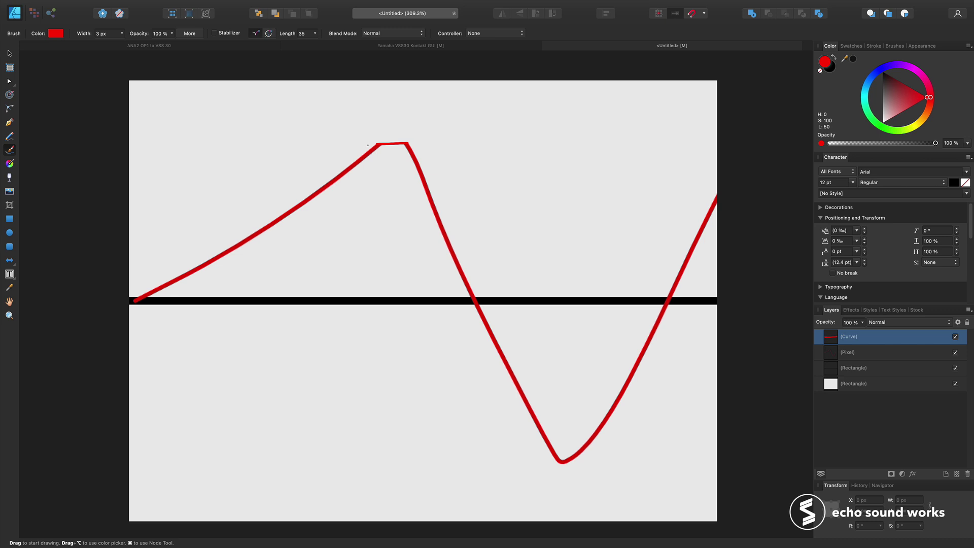
scroll(368, 145, up, 4)
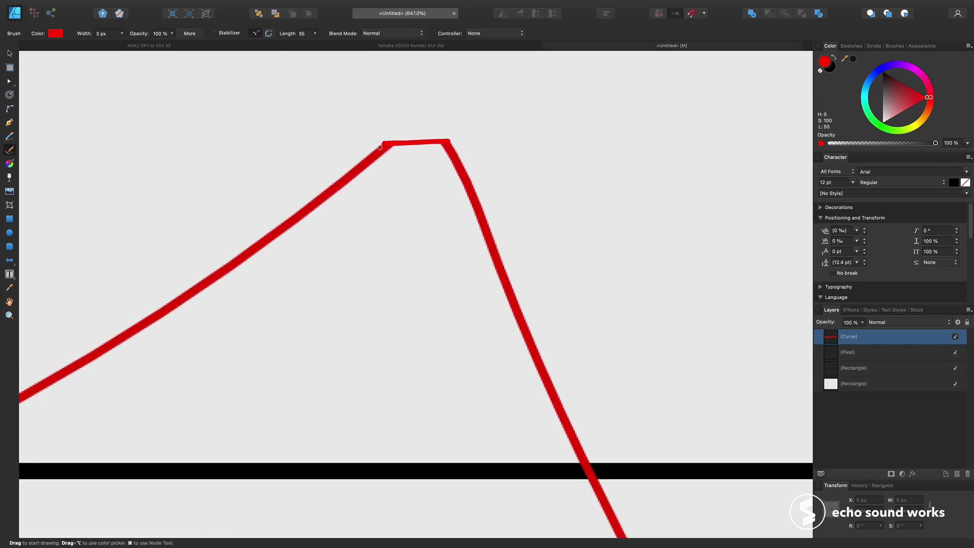
scroll(410, 149, down, 5)
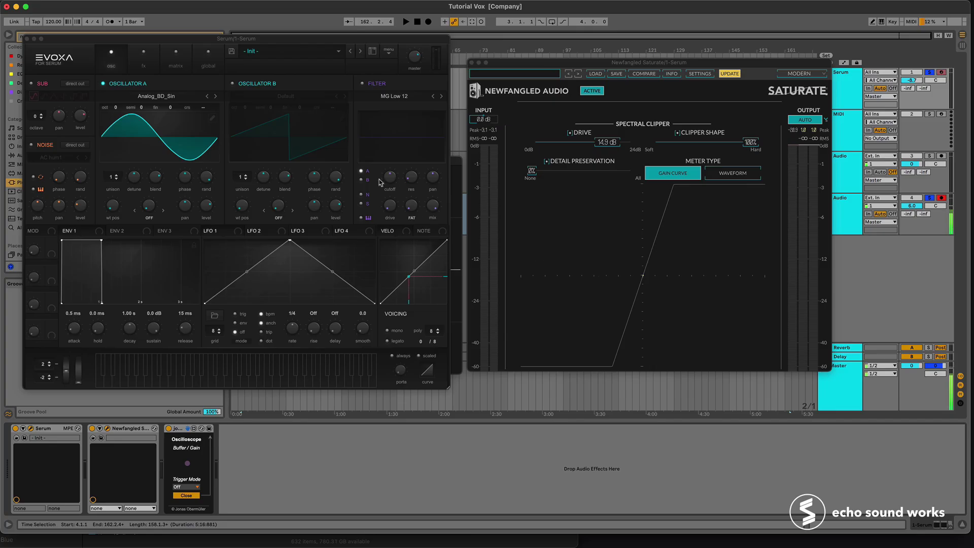
In Ableton Live, reset Saturate's drive to 0.0 dB and clipper shape to fully soft, then close the Serum window to reveal the oscilloscope.
drag(751, 144, 528, 142)
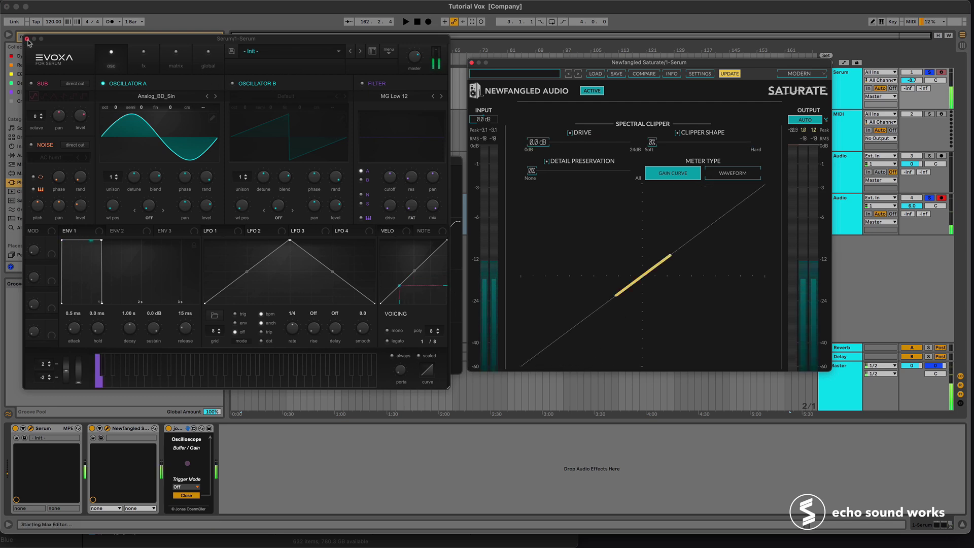
click(27, 39)
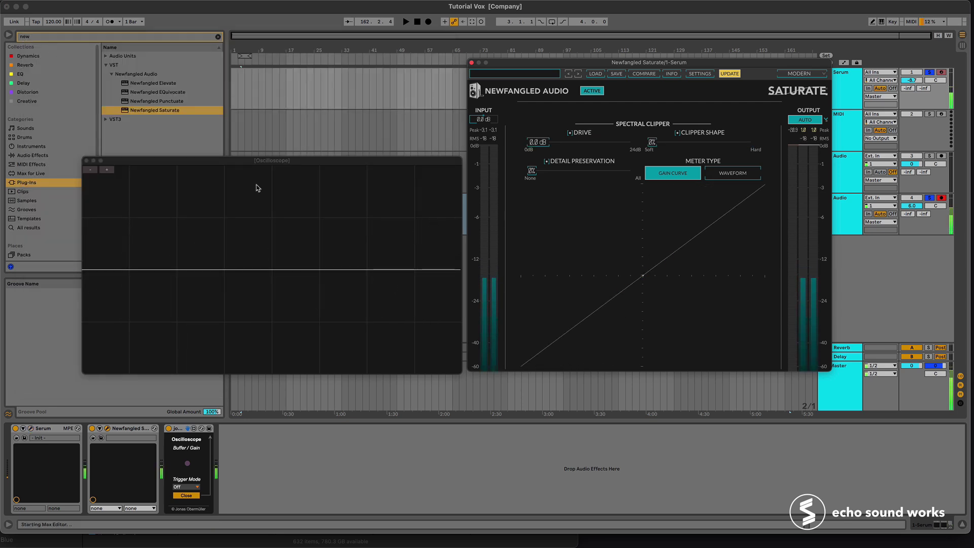
click(257, 163)
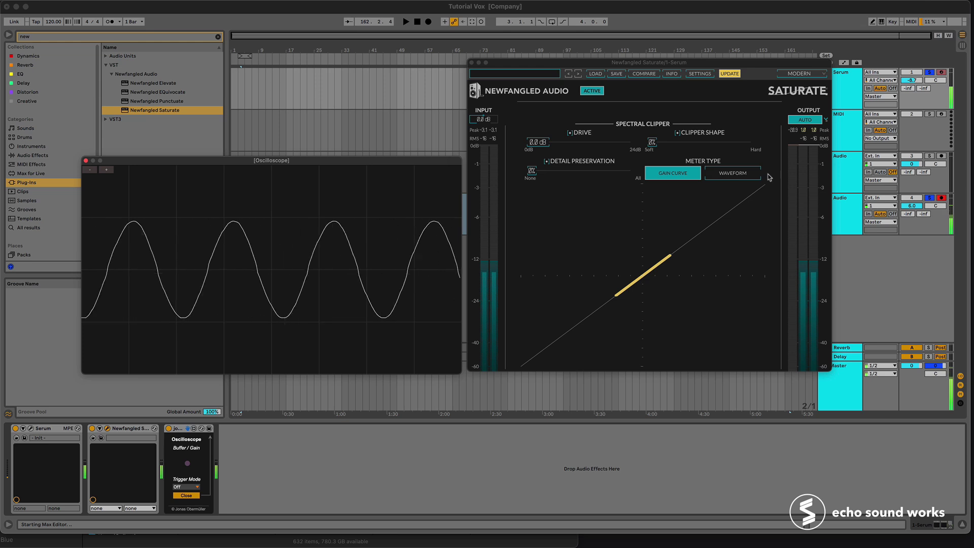
Raise the Serum track's volume to -4.3 and set Saturate's drive to 24.0 dB with a 100% hard clipper shape.
click(911, 80)
drag(911, 80, 910, 68)
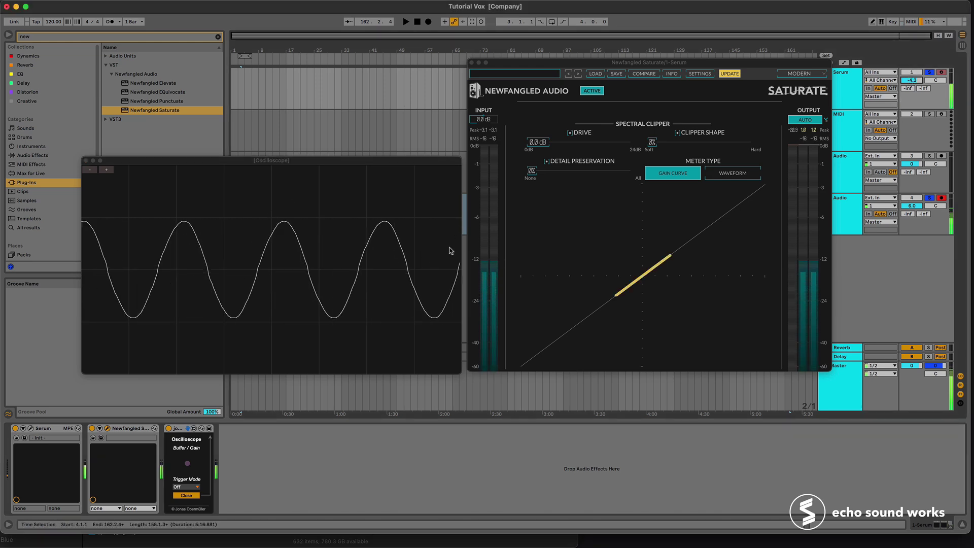
drag(545, 144, 756, 147)
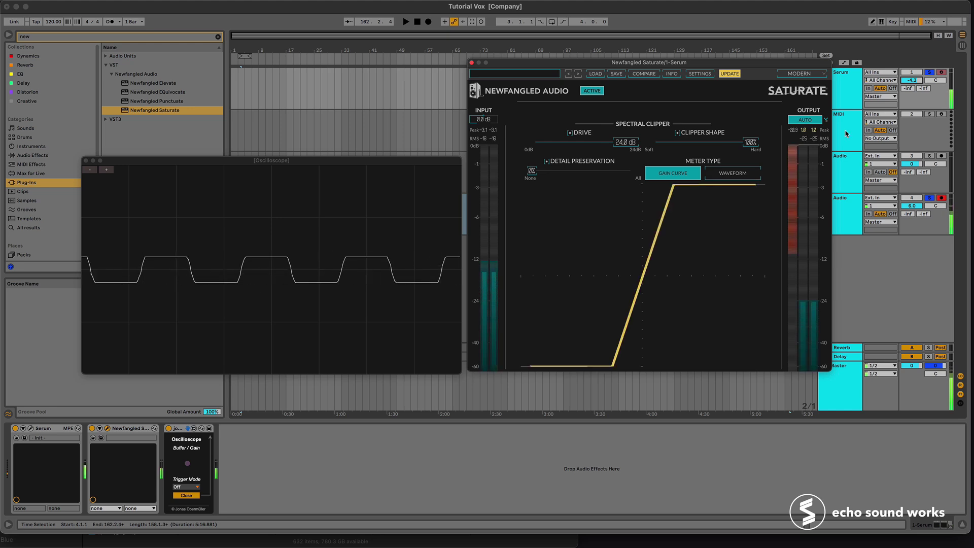
drag(913, 81, 918, 81)
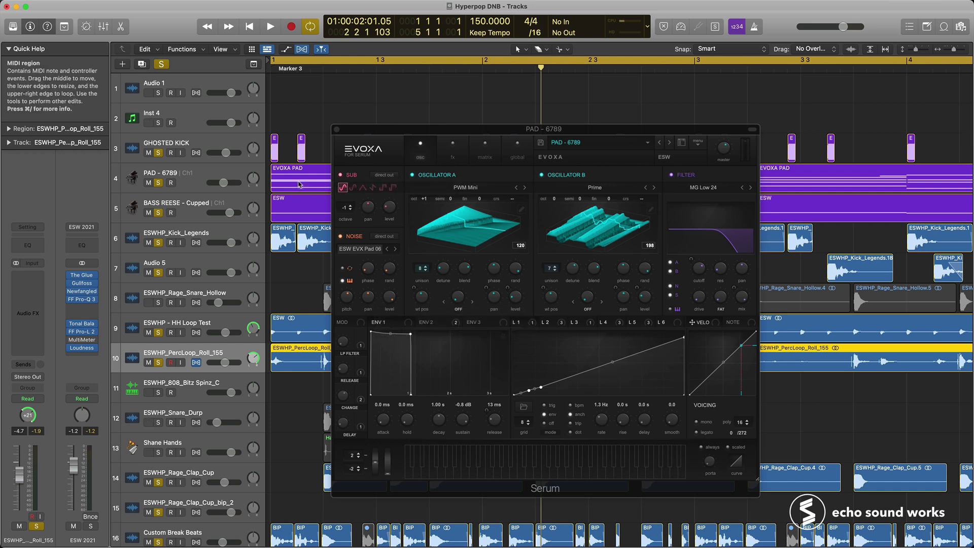
In the Logic Pro project Hyperpop DNB, play a short passage of the arrangement and close the Serum window.
scroll(301, 400, down, 3)
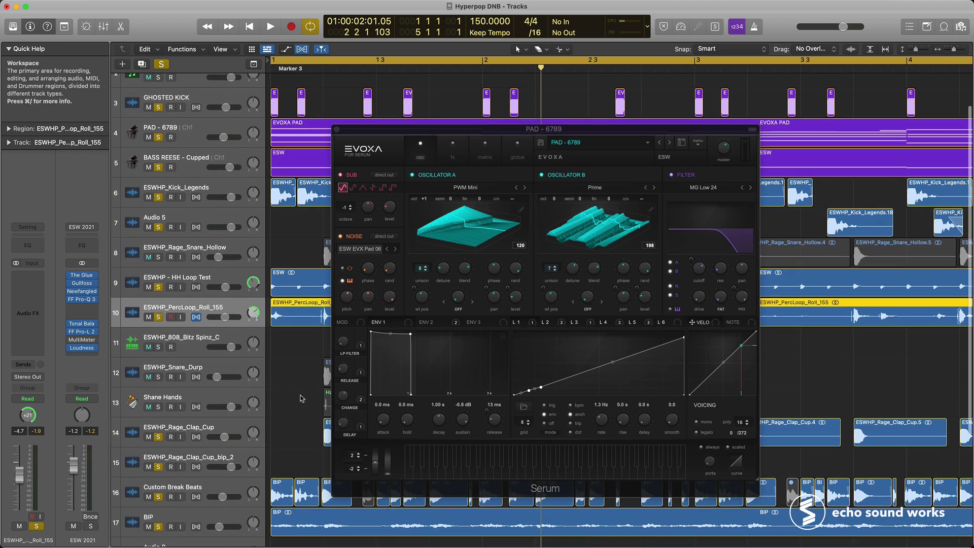
scroll(301, 399, down, 1)
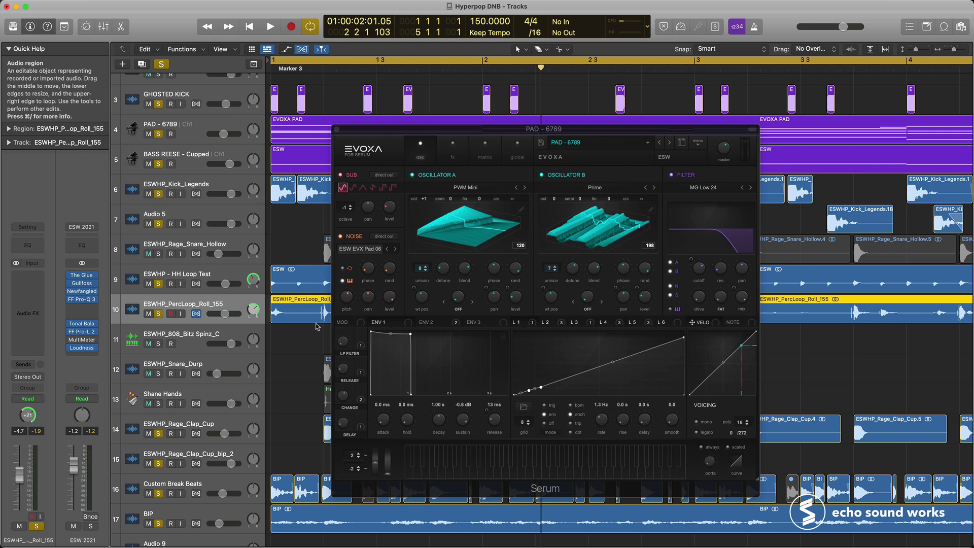
key(space)
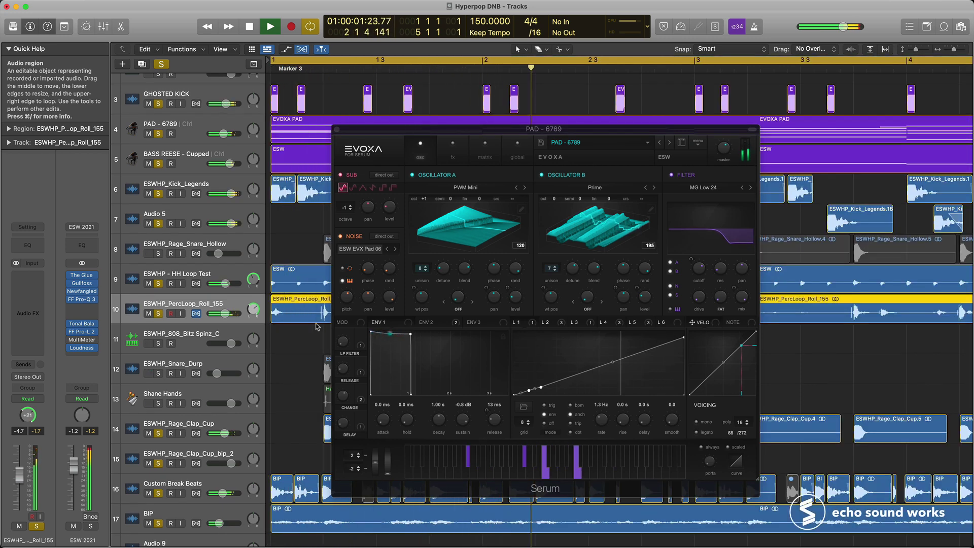
key(space)
key(super+w)
Unsolo the ESWHP_Rage_Clap_Cup track and solo the Shane Hands track instead.
click(345, 430)
key(z)
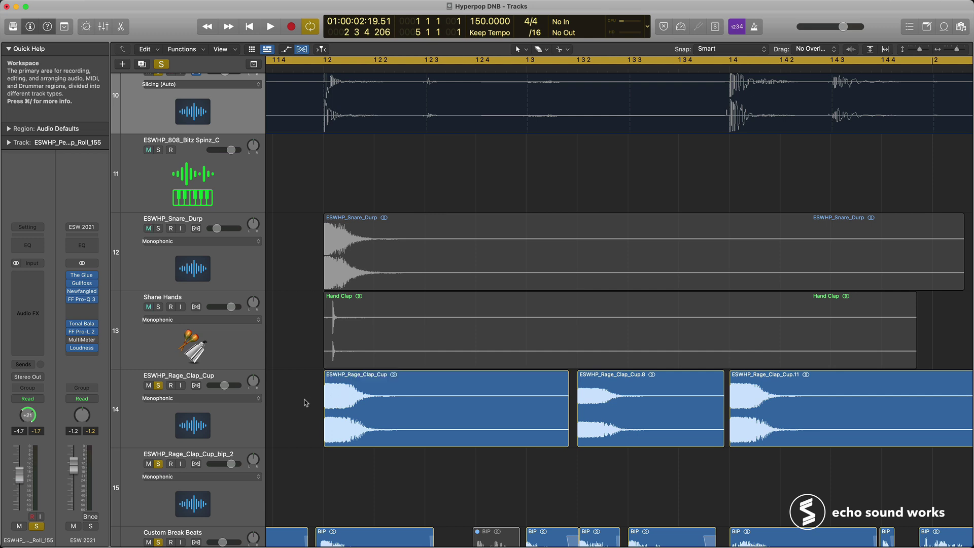
scroll(353, 398, down, 10)
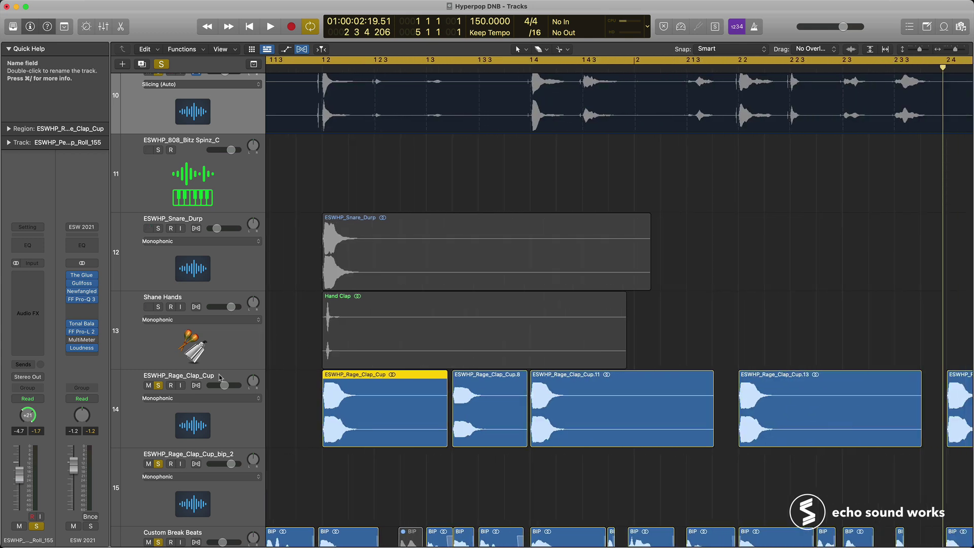
click(159, 385)
click(156, 312)
click(157, 307)
Select the Hand Clap region on the Shane Hands track and zoom in until it fills the workspace.
key(t)
key(z)
drag(282, 307, 360, 353)
key(t)
key(t)
drag(470, 216, 621, 265)
scroll(562, 291, down, 10)
scroll(562, 292, up, 8)
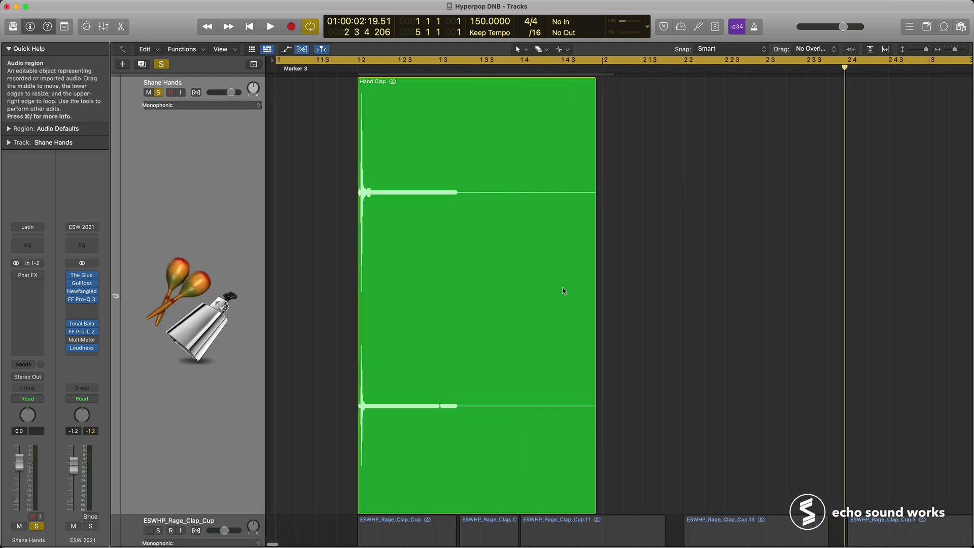
click(409, 246)
key(z)
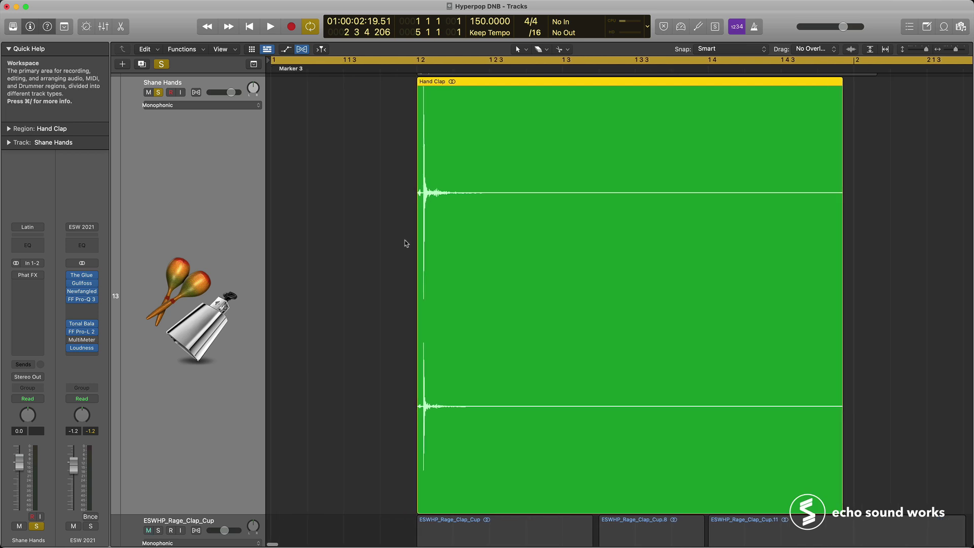
Set a cycle range starting just before the Hand Clap region and play the soloed clap.
drag(387, 60, 610, 60)
drag(729, 66, 802, 66)
key(space)
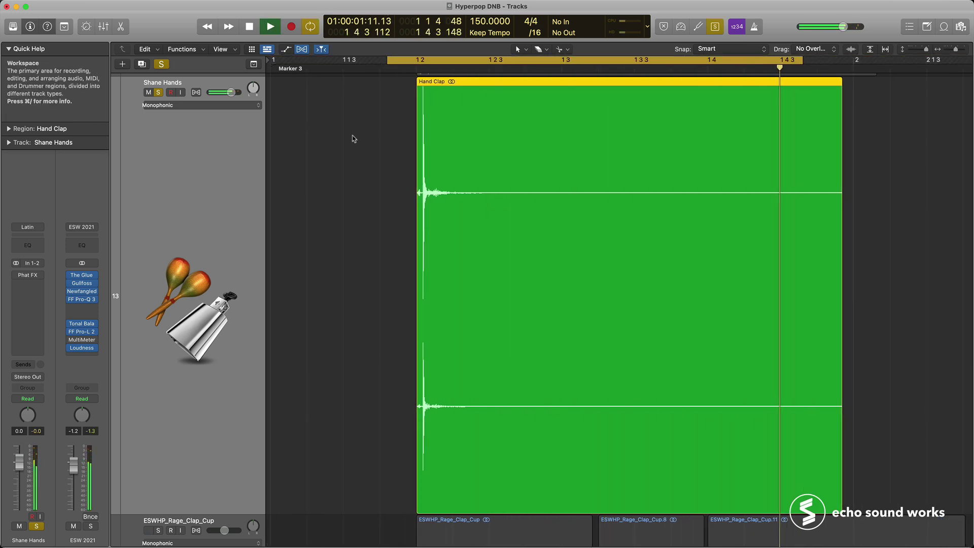
key(space)
Examine the Hand Clap's transient above the ESWHP_Rage_Clap_Cup waveform at close zoom and replay the clap.
key(super+Up)
key(super+Right)
key(super+Right)
key(super+Right)
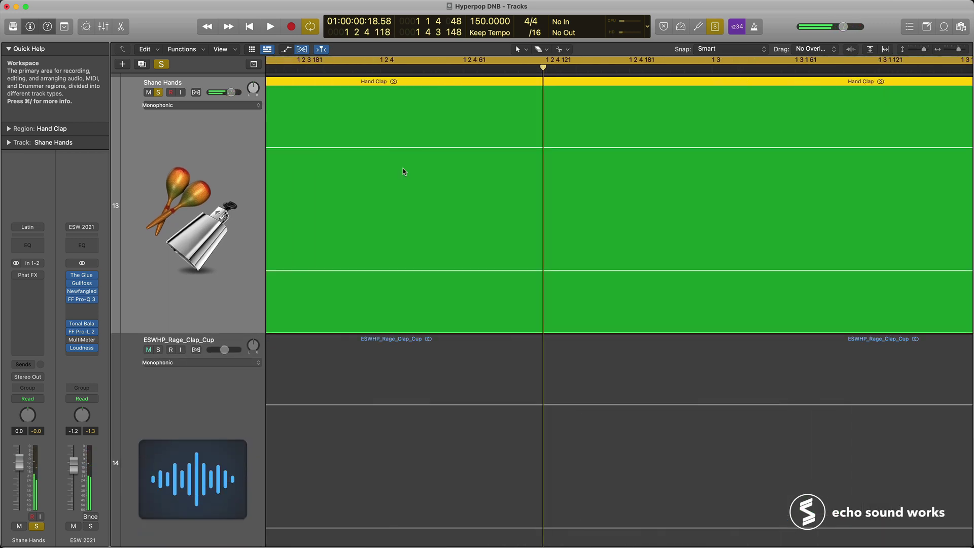
scroll(404, 168, left, 3)
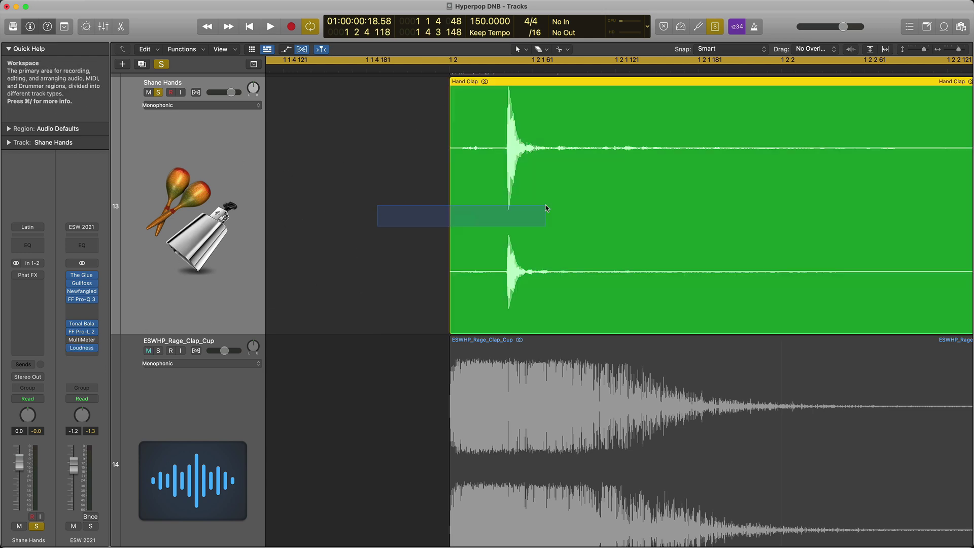
key(space)
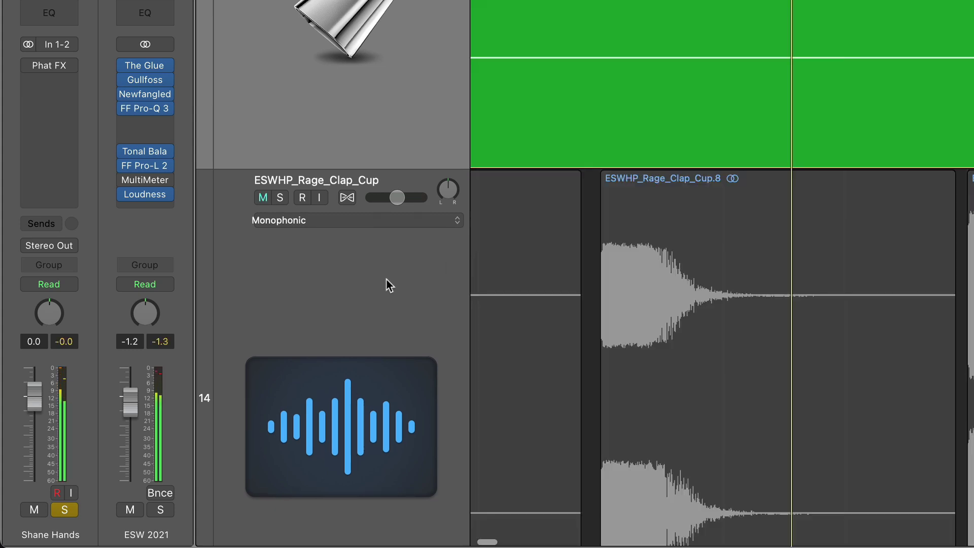
Solo the ESWHP_Rage_Clap_Cup track and inspect the shape of its first clap region.
click(387, 282)
scroll(565, 252, down, 3)
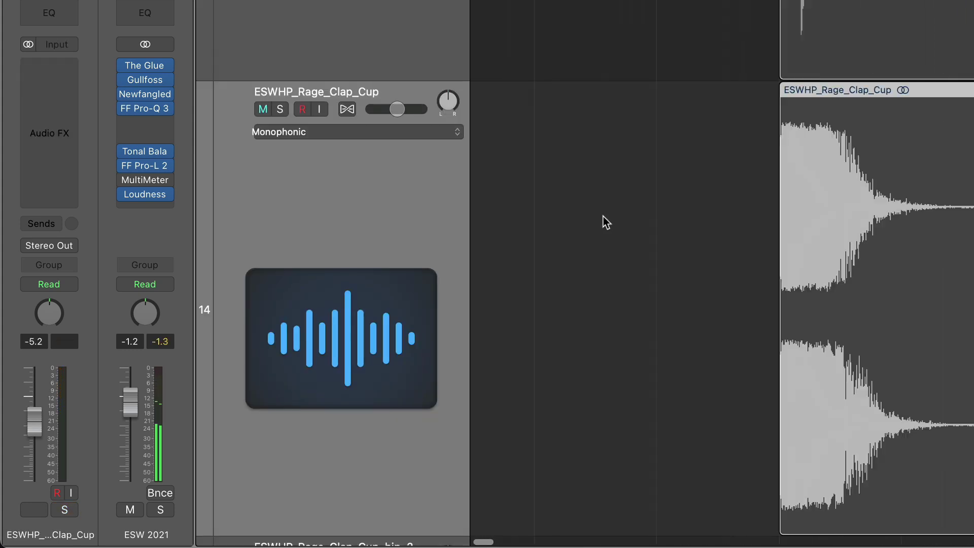
click(278, 108)
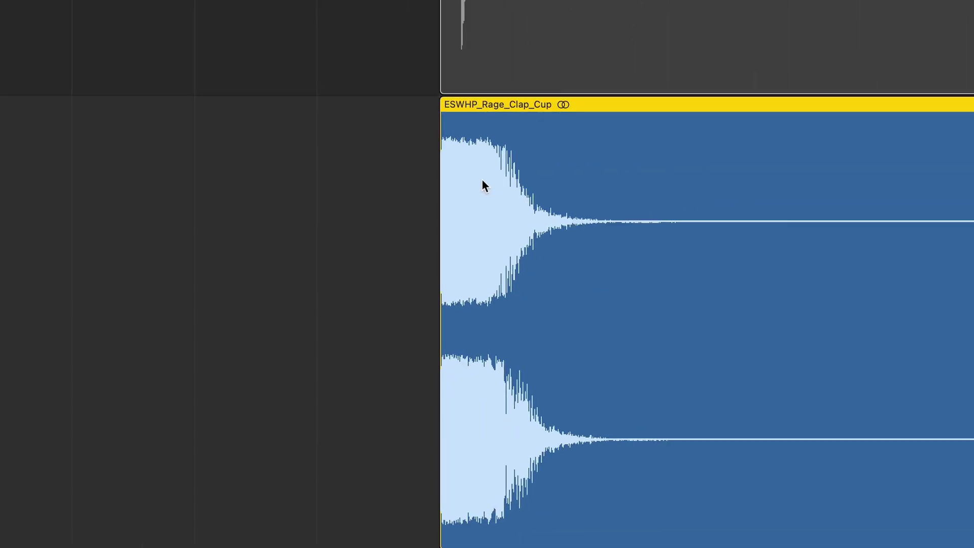
scroll(482, 185, right, 5)
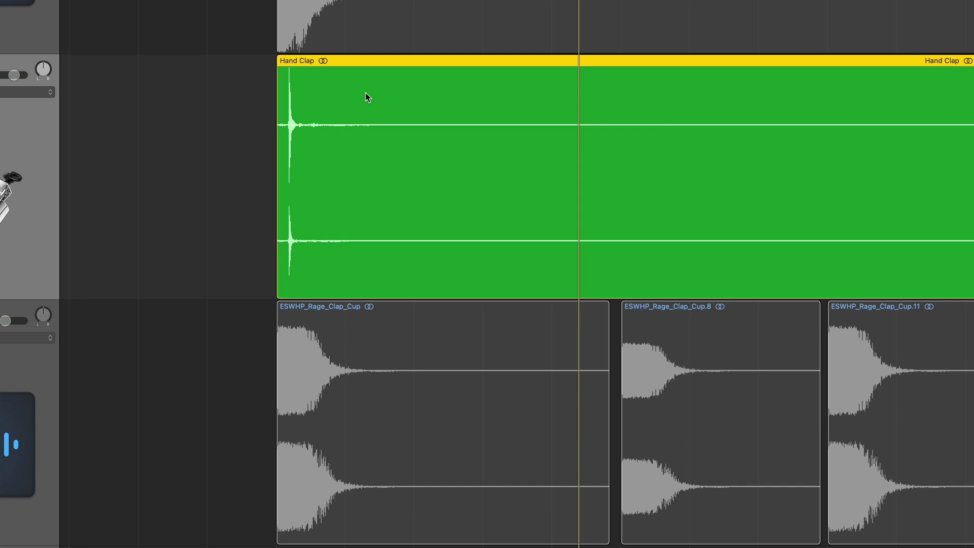
Select the Shane Hands track, show its Phat FX plug-in, and move the window clear of the Hand Clap region.
click(168, 151)
click(339, 113)
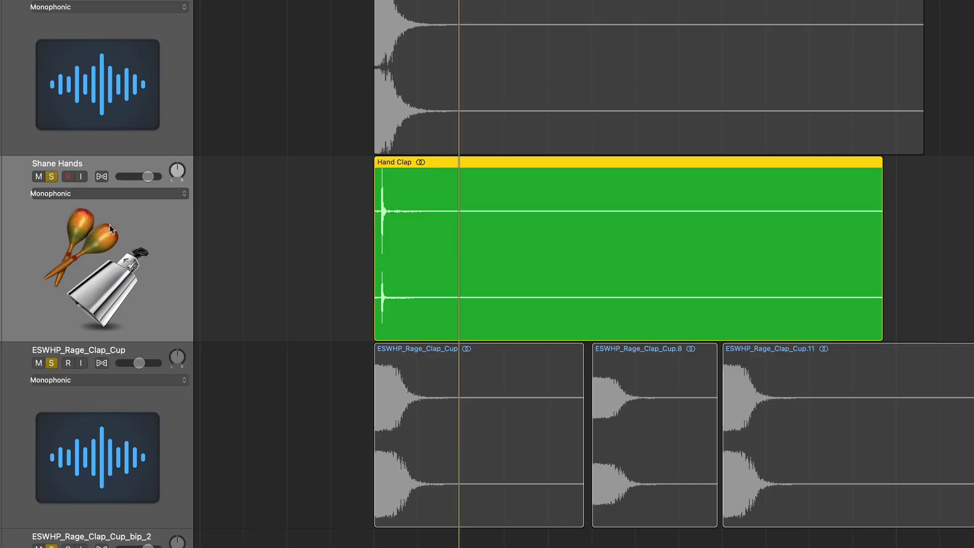
key(v)
key(super+Right)
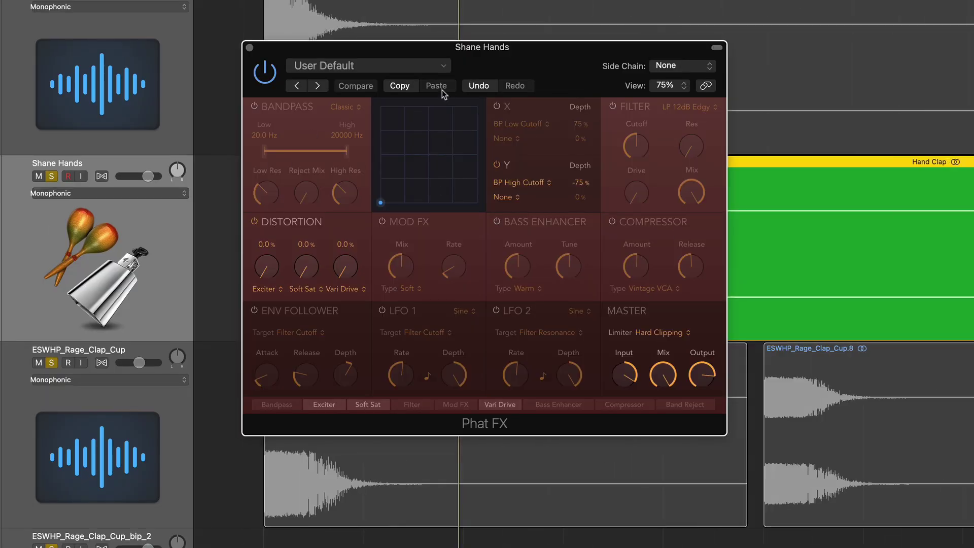
drag(480, 53, 247, 55)
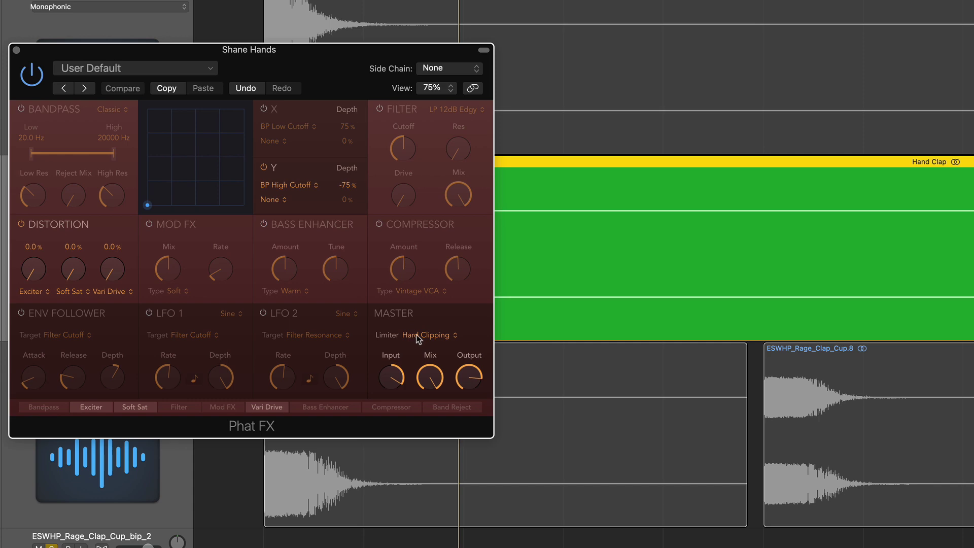
Check the Phat FX limiter options, keep Hard Clipping, and move the plug-in window clear of the Hand Clap transient.
click(445, 336)
click(379, 227)
drag(257, 61, 864, 43)
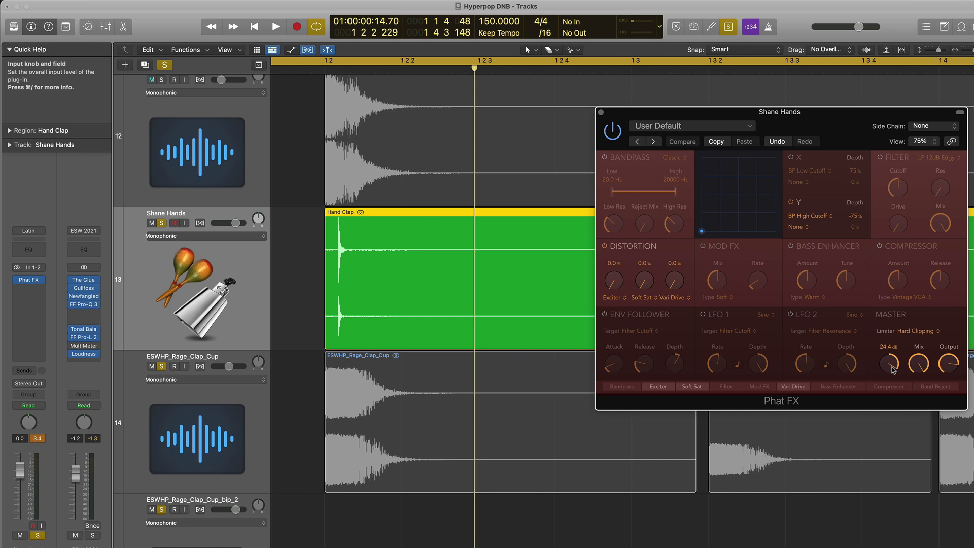
Select the Hand Clap region and play it through Phat FX with hard clipping.
click(351, 279)
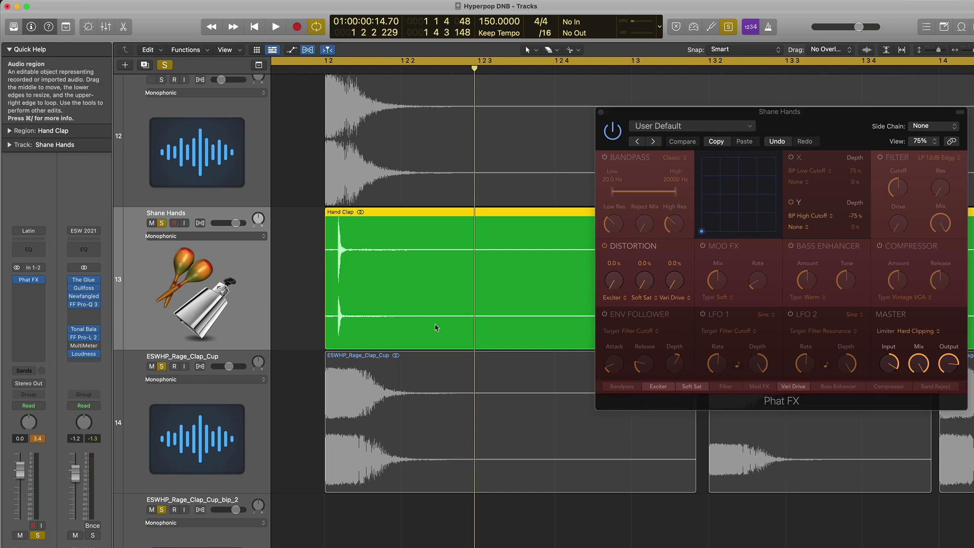
key(space)
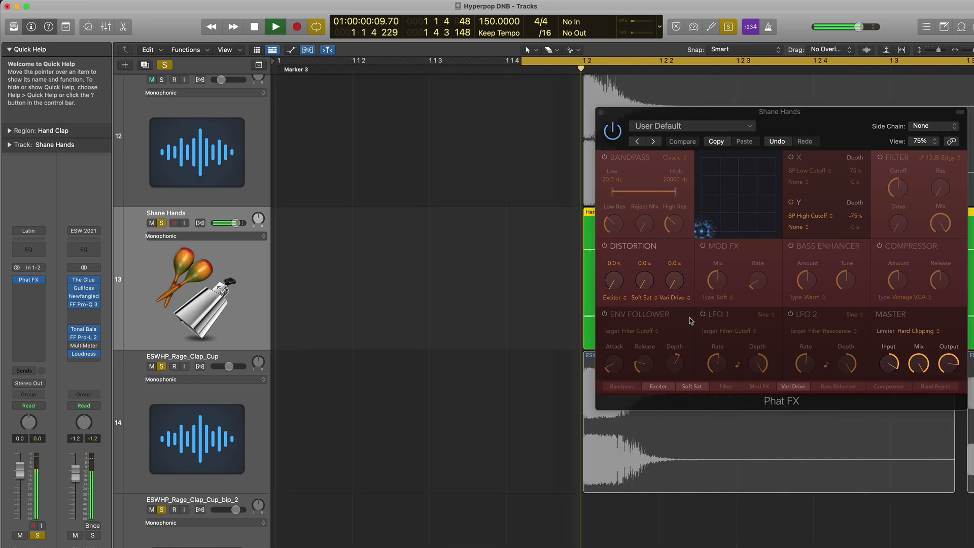
key(space)
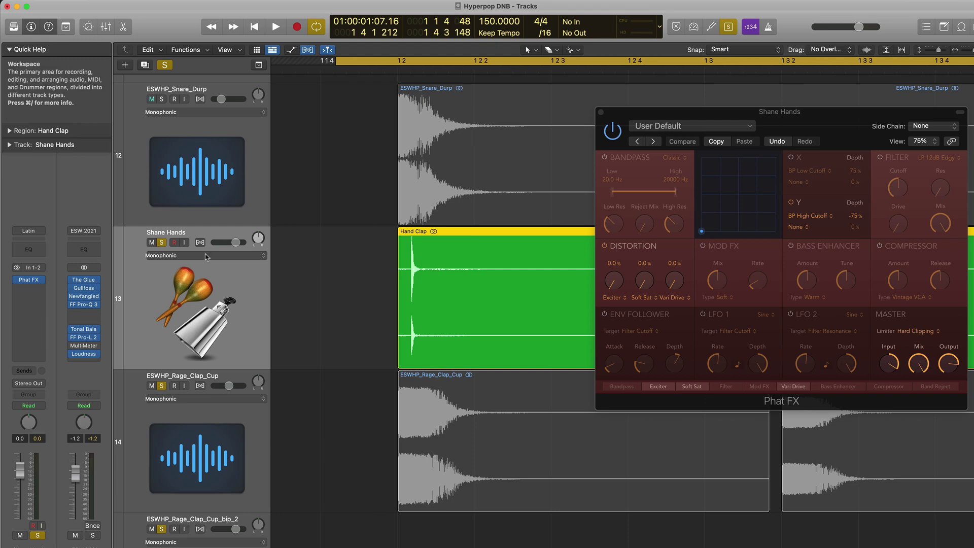
Bounce the Hand Clap region in place and compare the bounced transient with the original waveform at close zoom.
scroll(580, 428, up, 3)
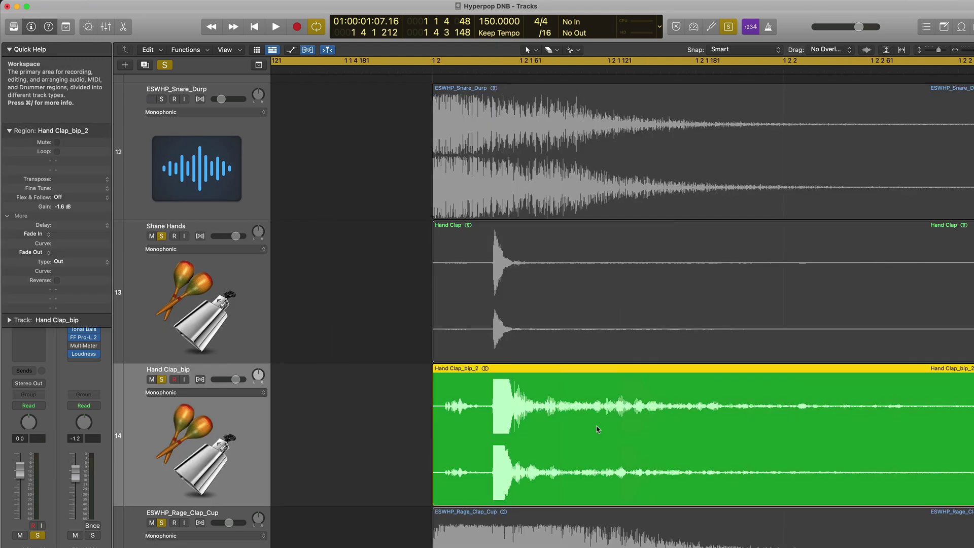
scroll(597, 429, right, 5)
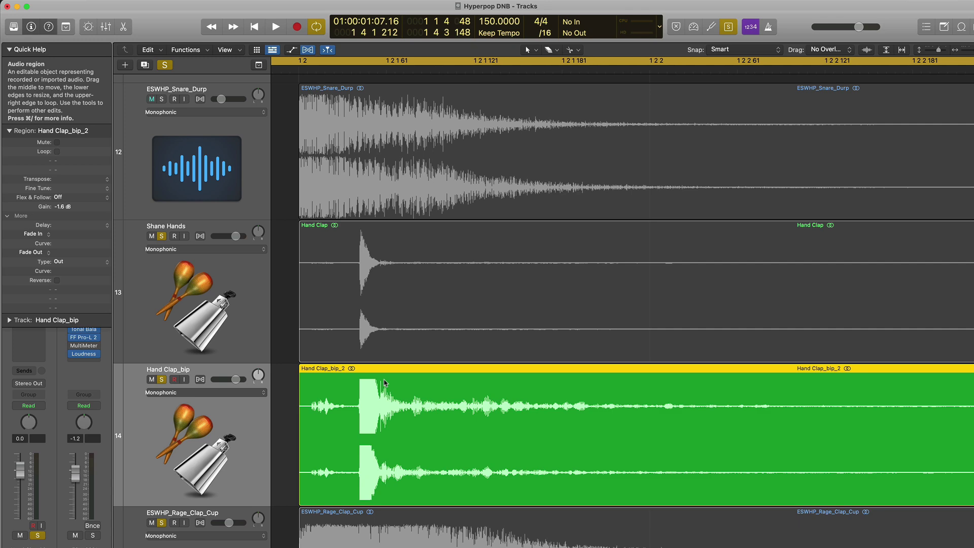
scroll(456, 382, down, 5)
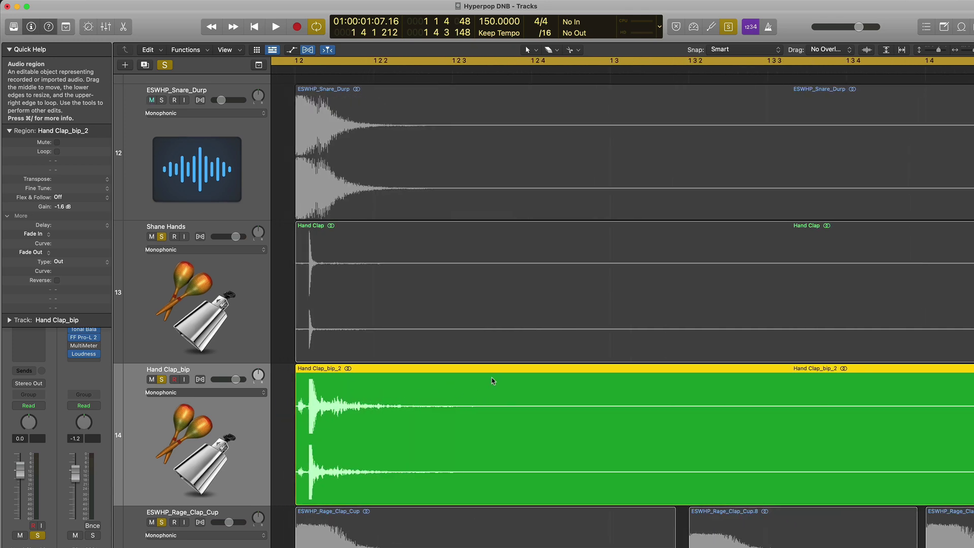
Play the bounced Hand Clap_bip_2 region and collapse its region parameters to expose the channel strip's level meters.
key(space)
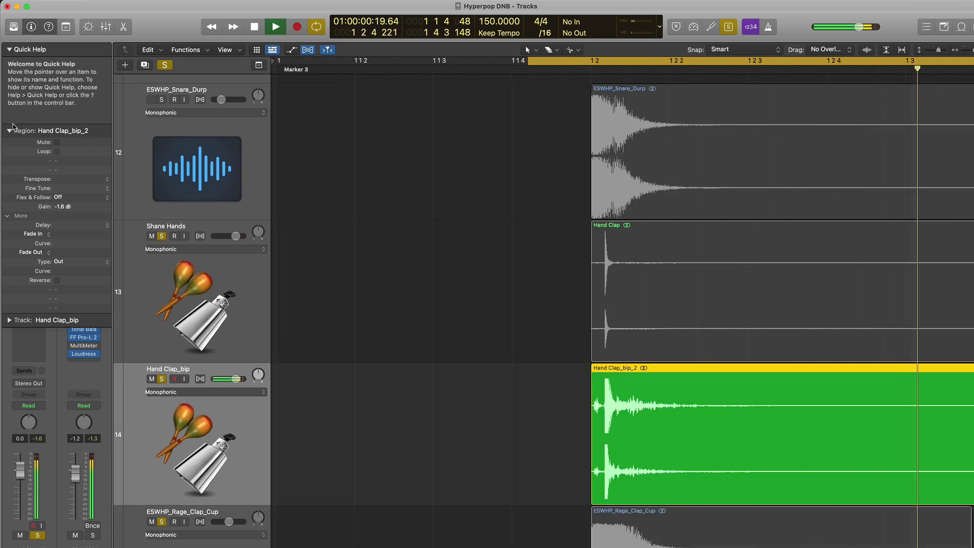
click(9, 130)
key(space)
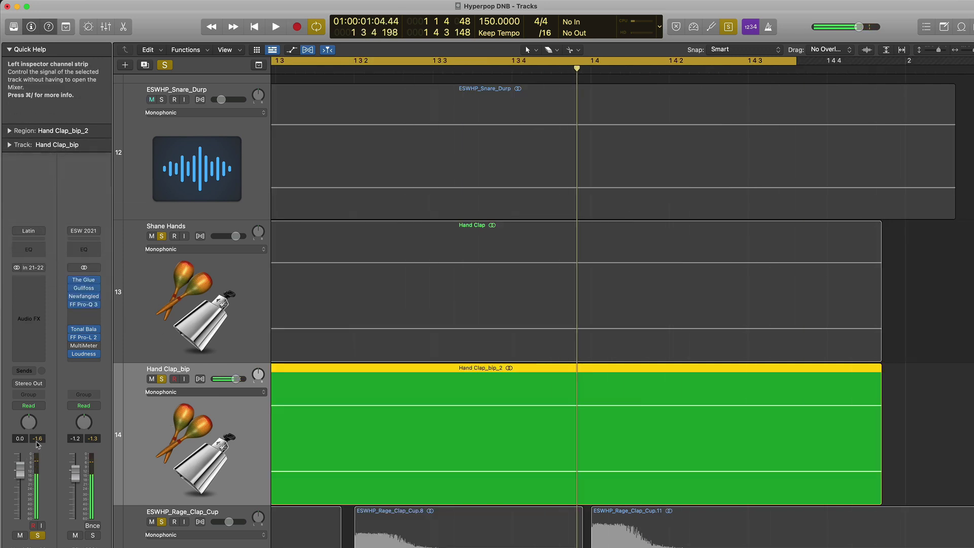
Bypass Phat FX on the Shane Hands track and play the unclipped Hand Clap for comparison.
click(303, 293)
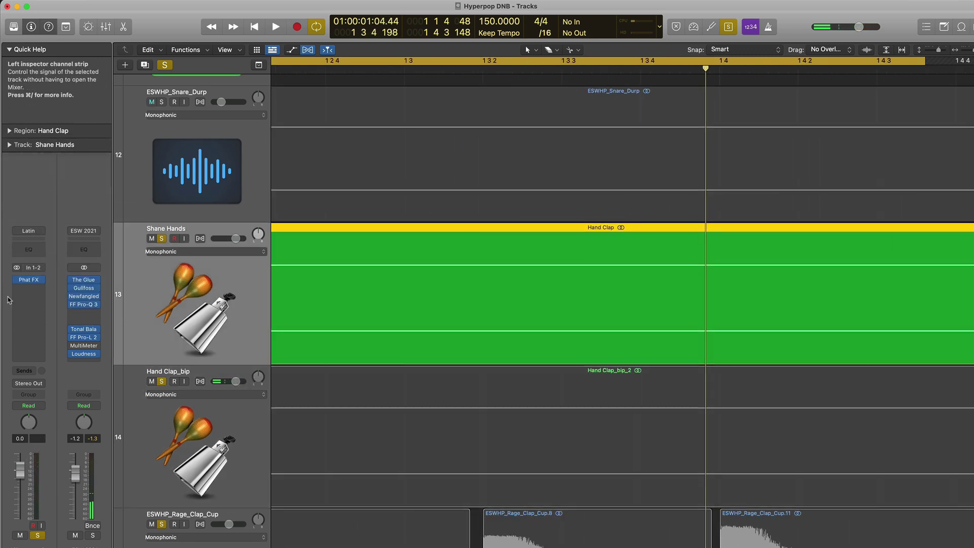
key(space)
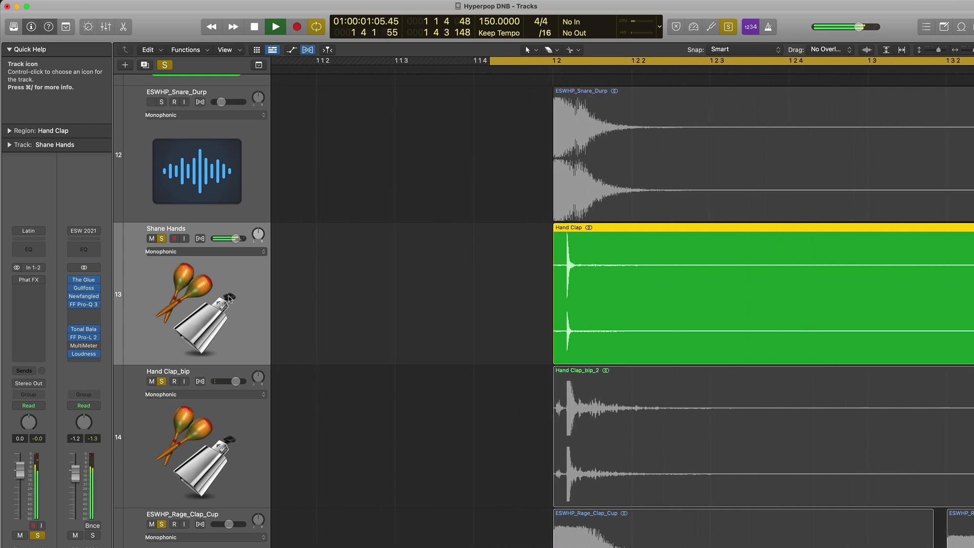
click(629, 388)
key(space)
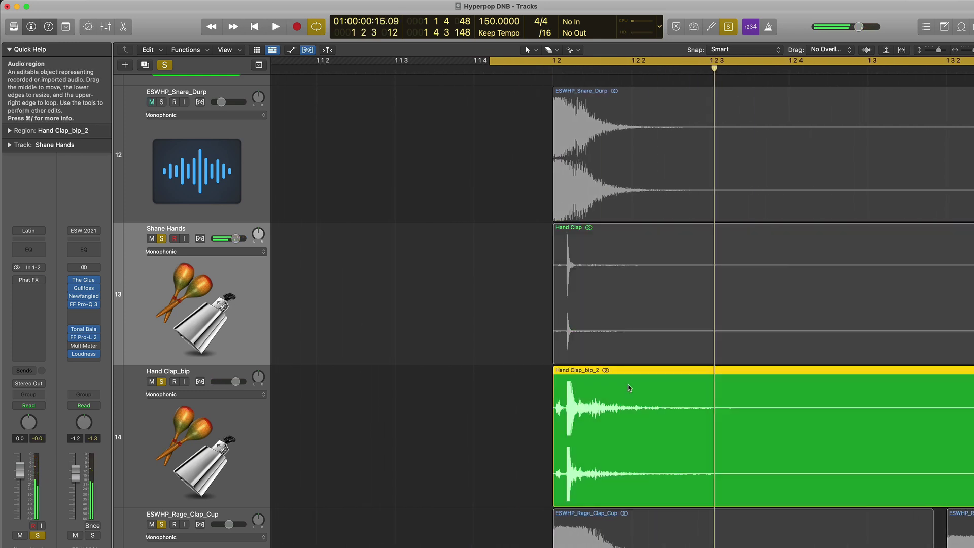
Show the Loudness Meter on the output channel and measure the short-term loudness of the original Hand Clap.
scroll(614, 389, down, 1)
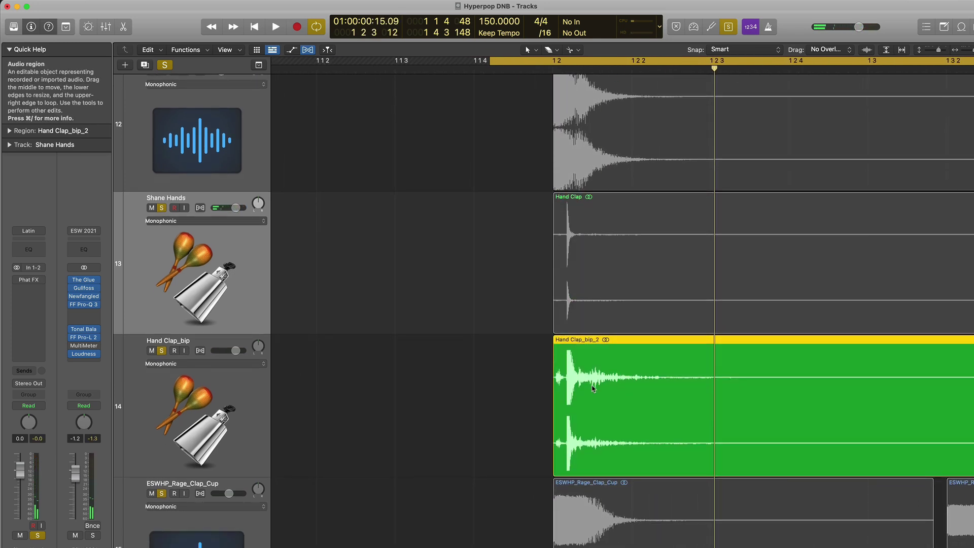
click(242, 391)
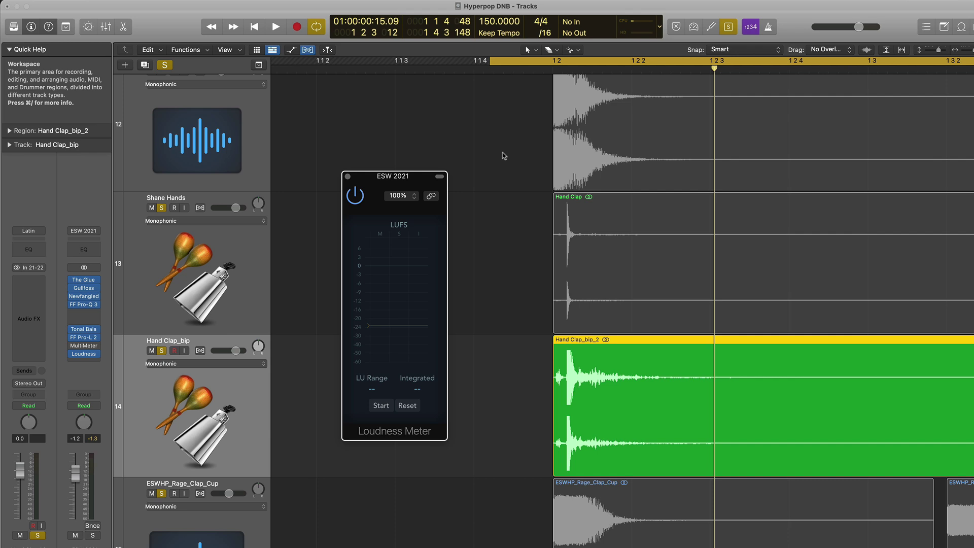
click(567, 204)
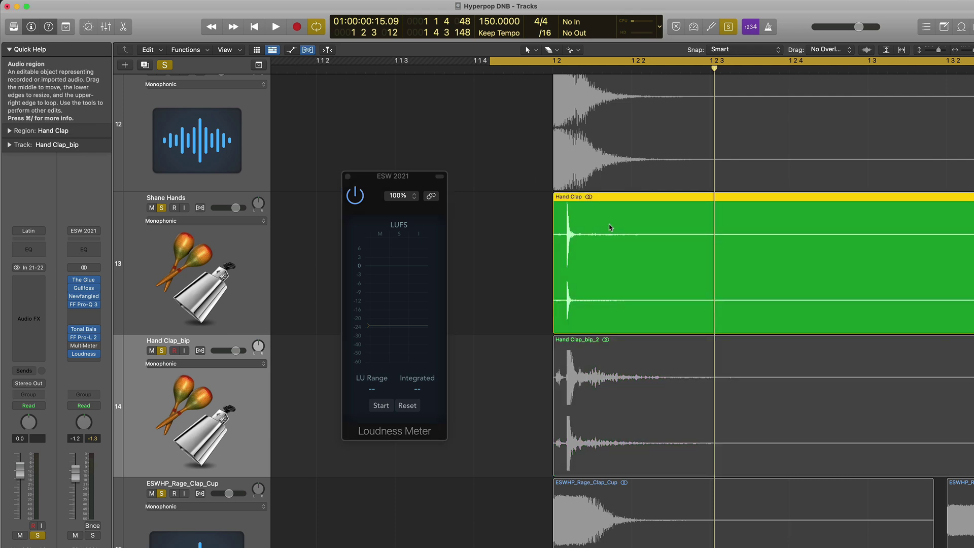
key(space)
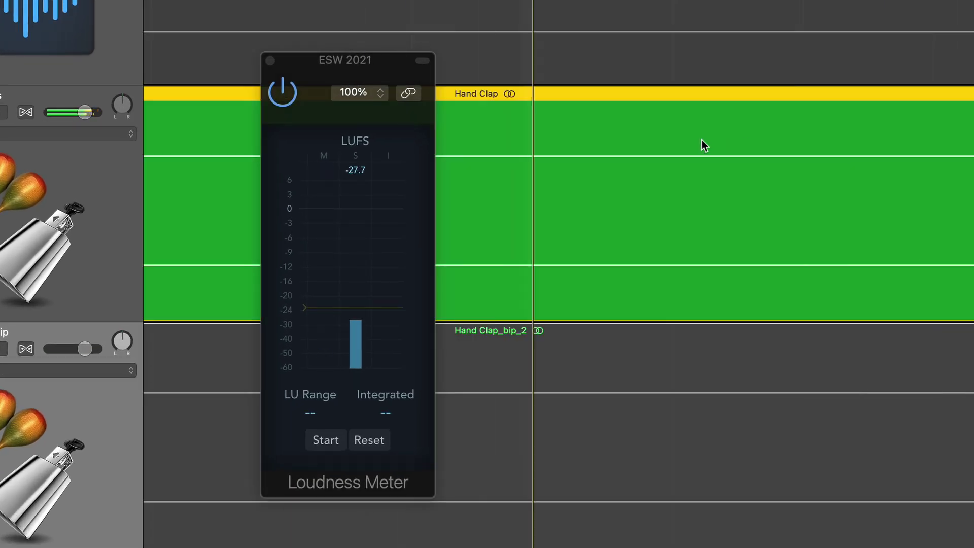
key(super+Right)
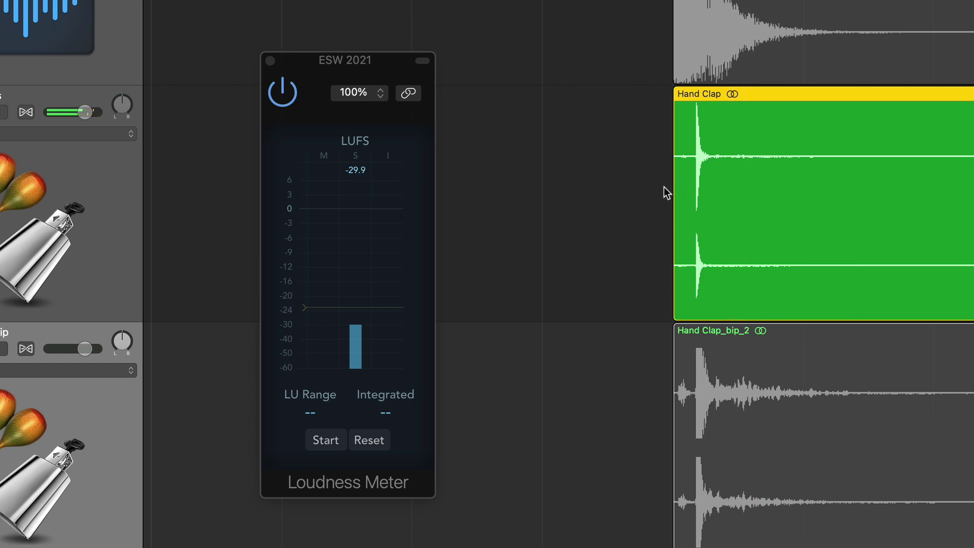
Measure the short-term loudness of the bounced Hand Clap_bip_2 region, and close the Loudness Meter.
click(772, 374)
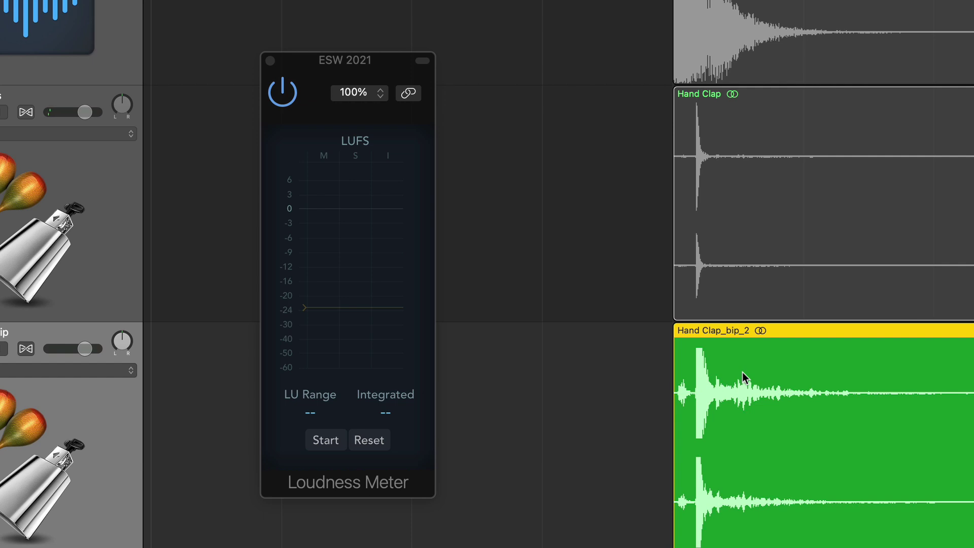
key(space)
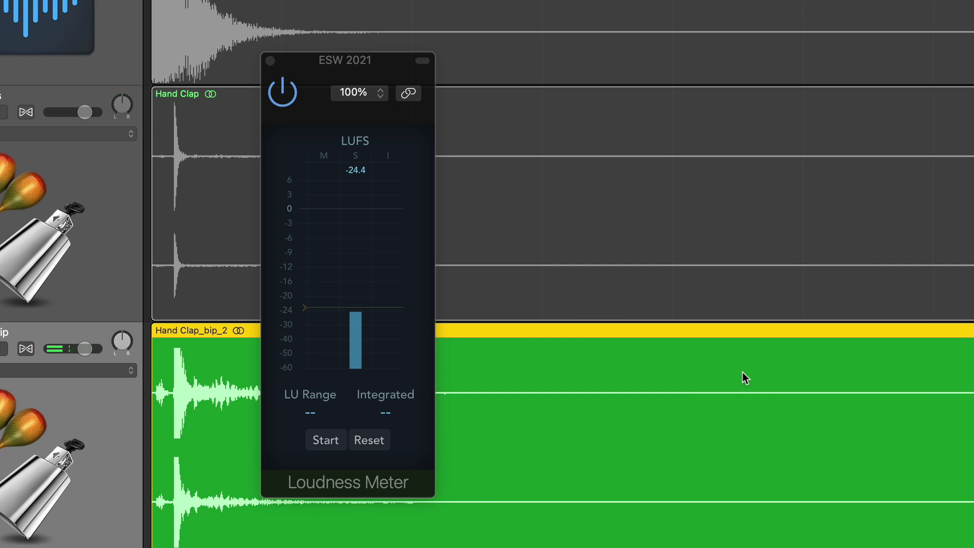
click(269, 58)
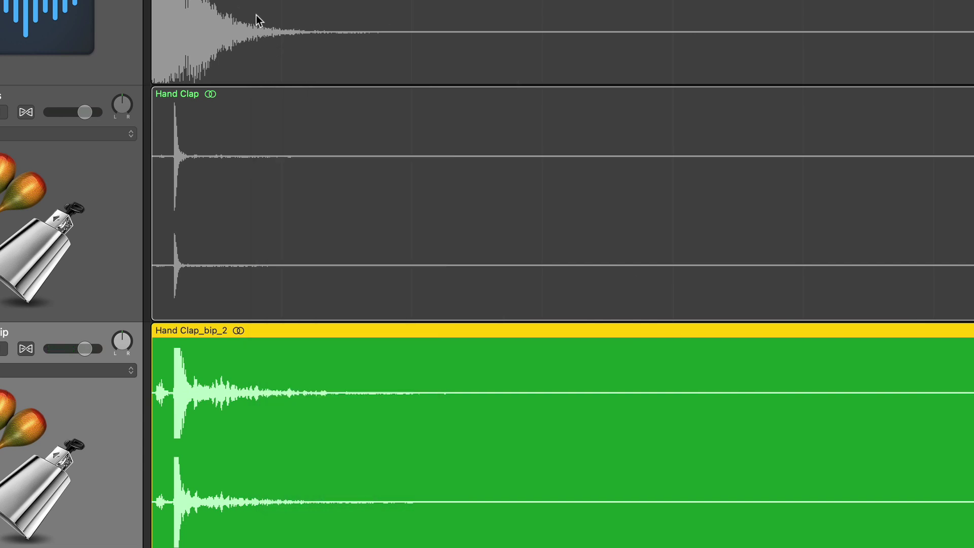
Review Saturate's clipper shape at 0% soft and the limiter options in Phat FX, and close Phat FX.
key(Up)
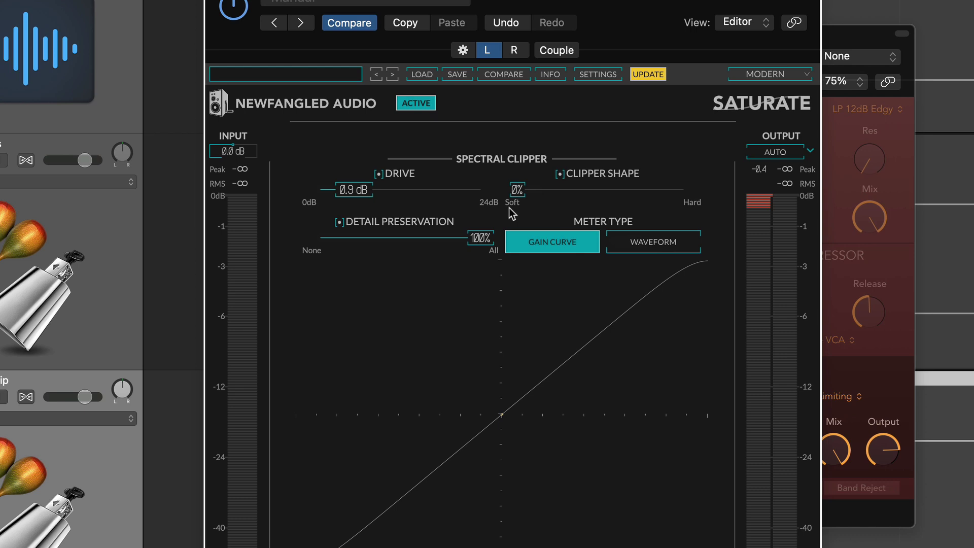
drag(516, 190, 300, 227)
click(835, 396)
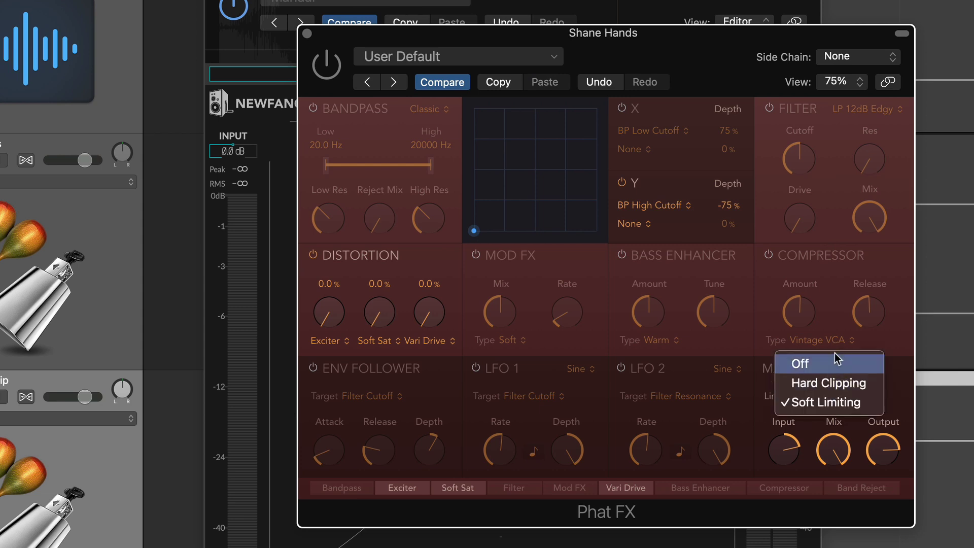
click(898, 367)
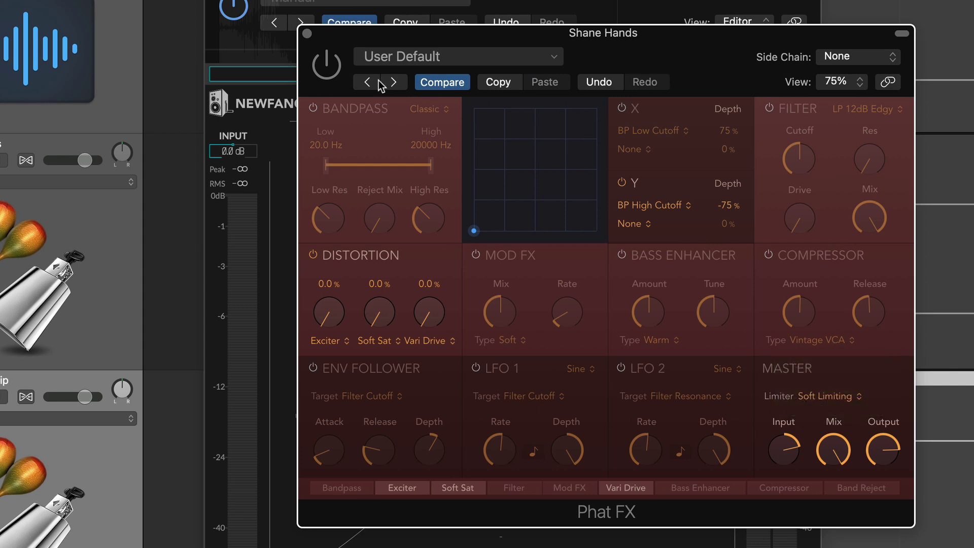
click(307, 33)
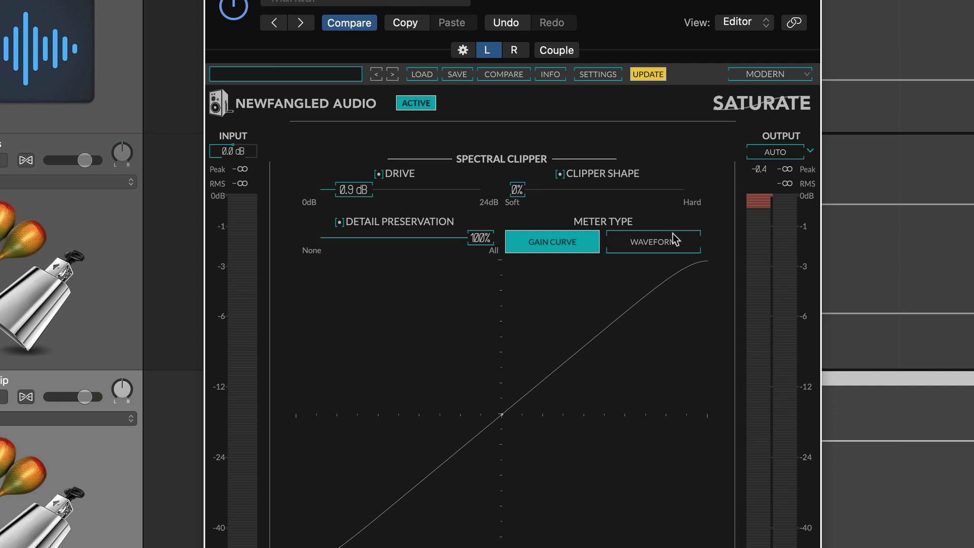
Sweep Saturate's clipper shape through 100%, 58%, 28% and 100%, and back toward soft to compare the gain curves.
drag(519, 192, 761, 208)
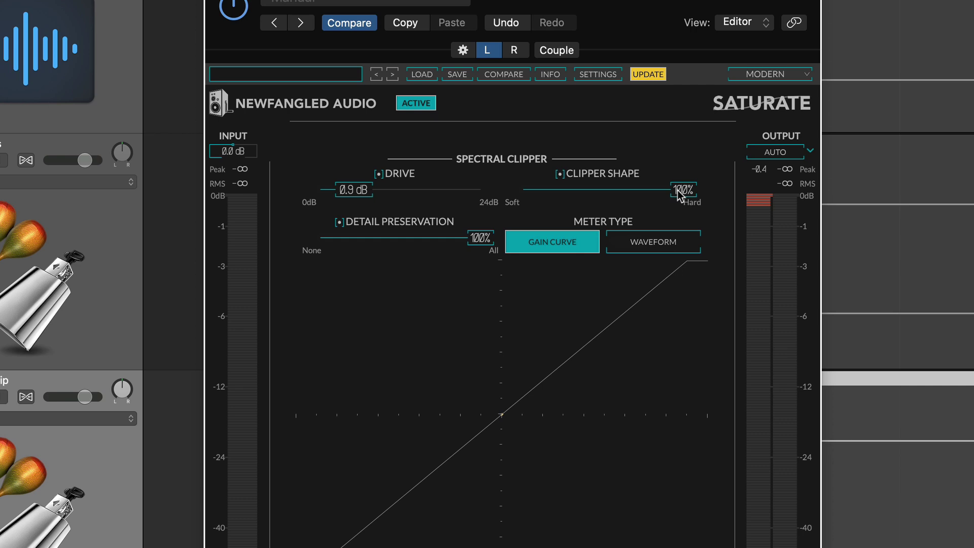
drag(680, 193, 645, 195)
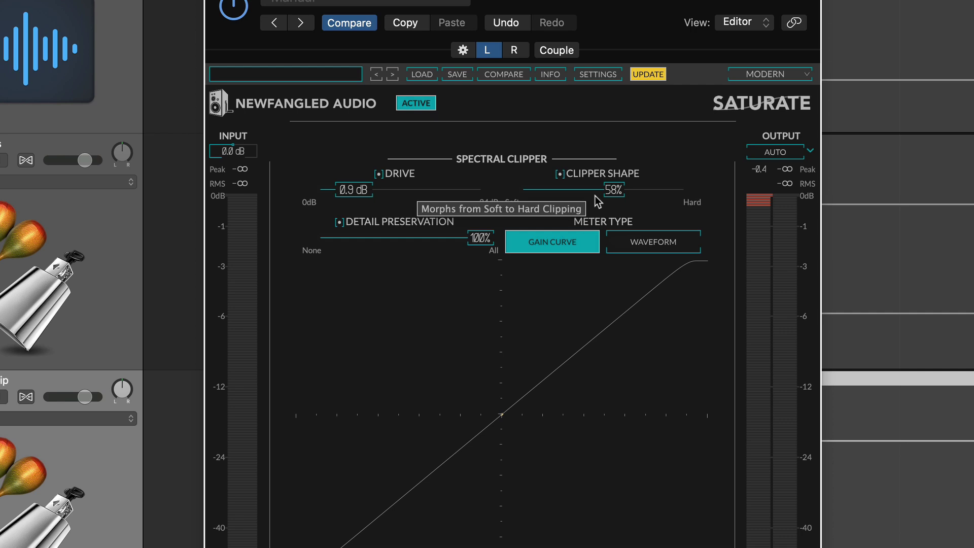
drag(595, 196, 556, 201)
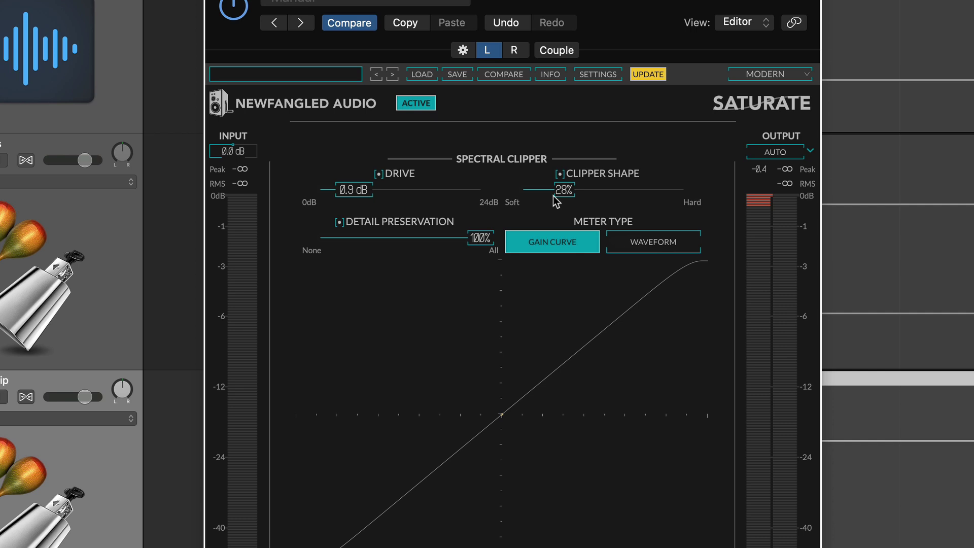
drag(557, 201, 706, 199)
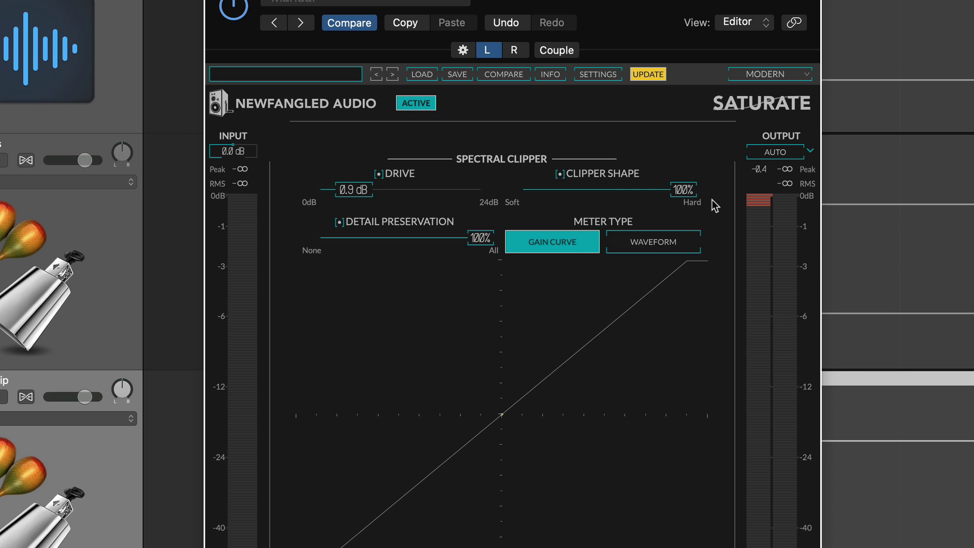
drag(712, 199, 591, 194)
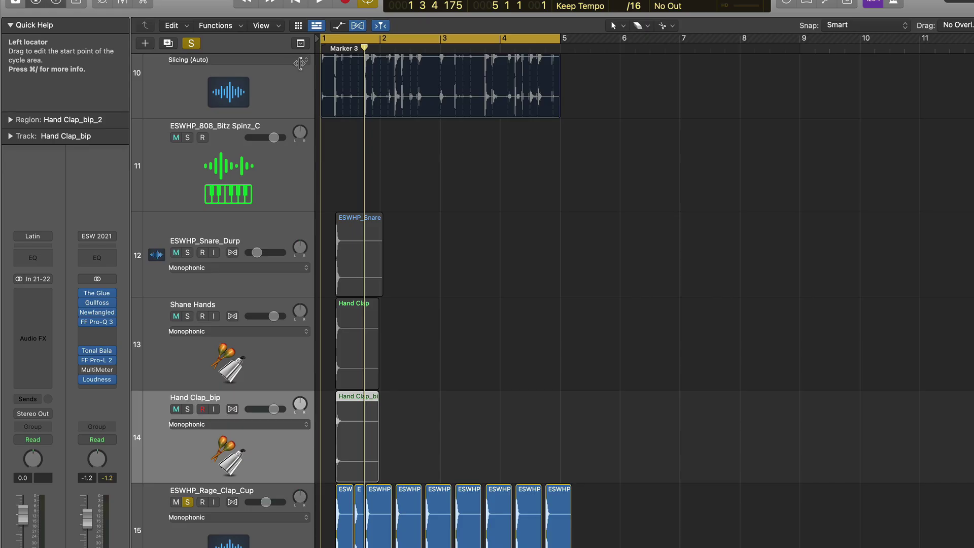
Play the soloed ESWHP_Rage_Clap_Cup clap regions together with the Custom Break Beats track.
scroll(626, 130, down, 5)
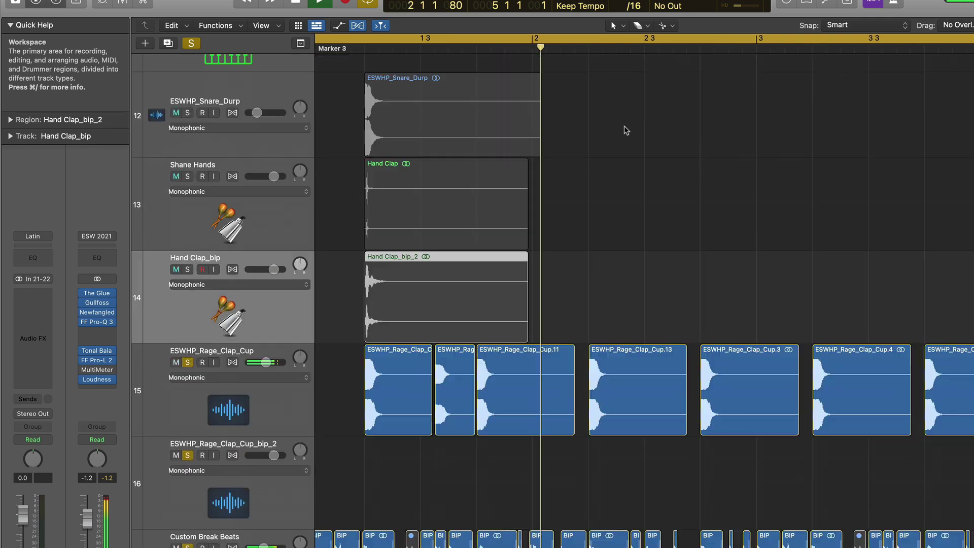